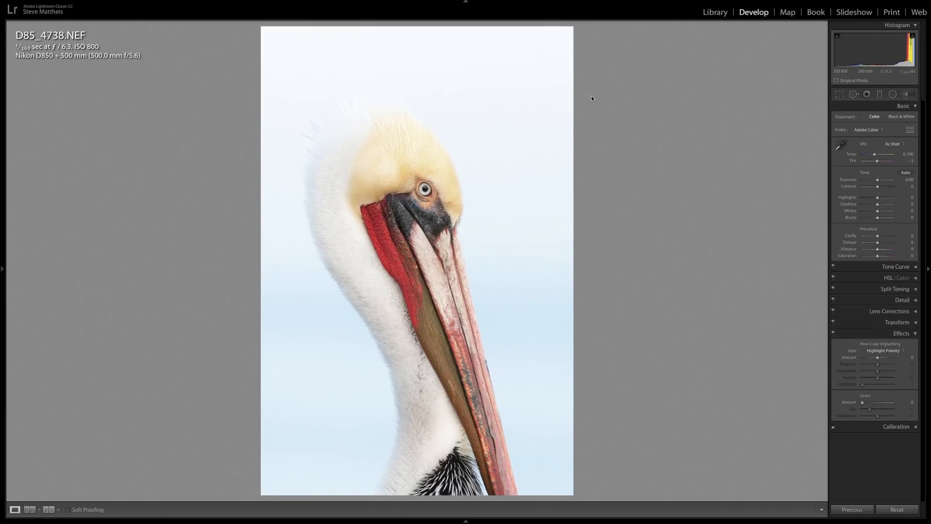
Crop the pelican portrait slightly tighter at its original aspect ratio, trimming the upper edge and the side behind the neck
left_click(842, 96)
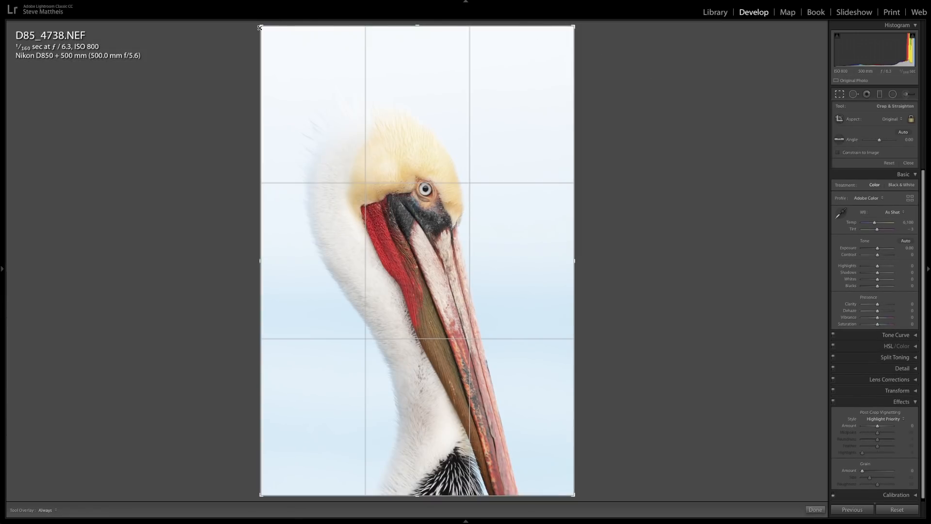
left_click_drag(259, 27, 259, 43)
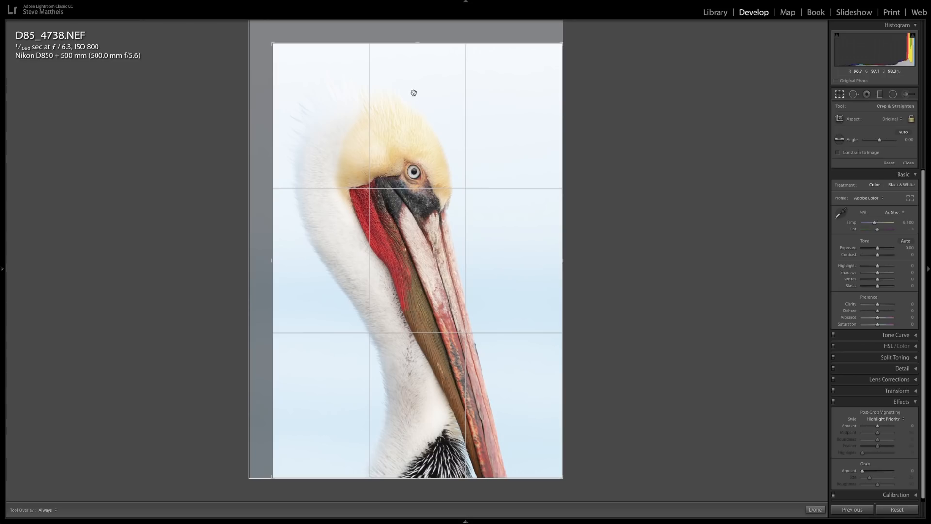
left_click(840, 94)
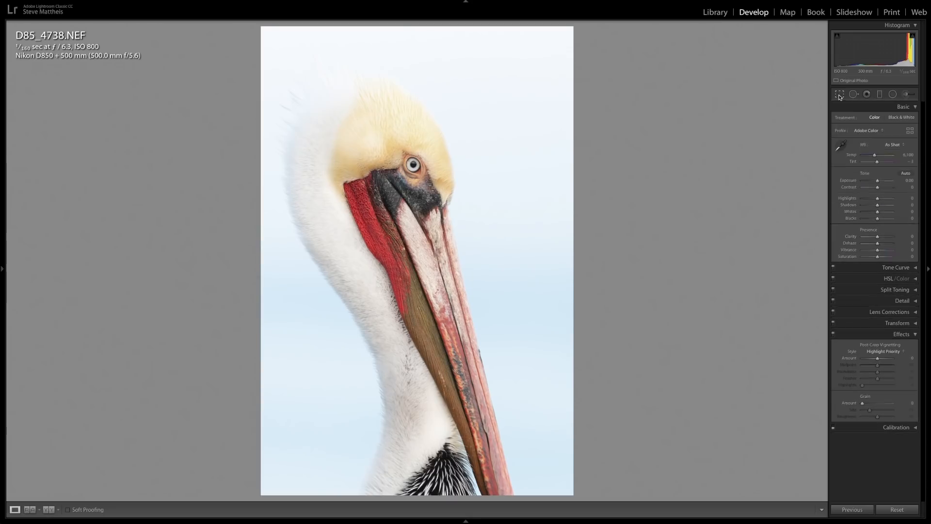
Compare the Adobe Color and Adobe Landscape profiles on the pelican photo and apply Adobe Landscape
left_click(878, 133)
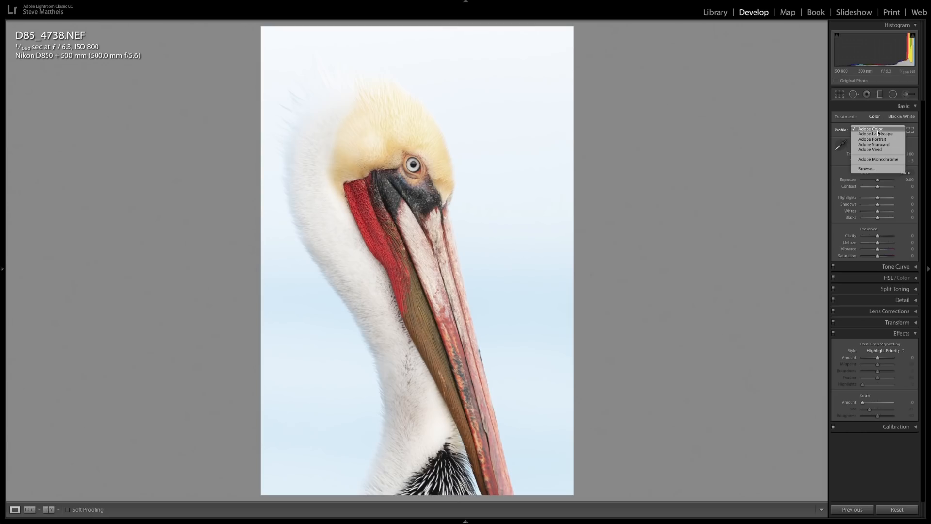
left_click(877, 133)
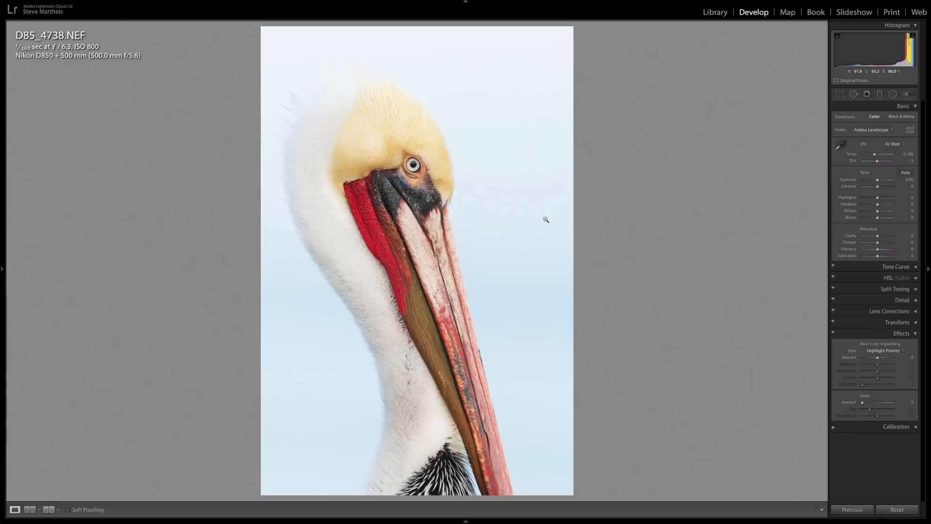
left_click(879, 135)
left_click(878, 122)
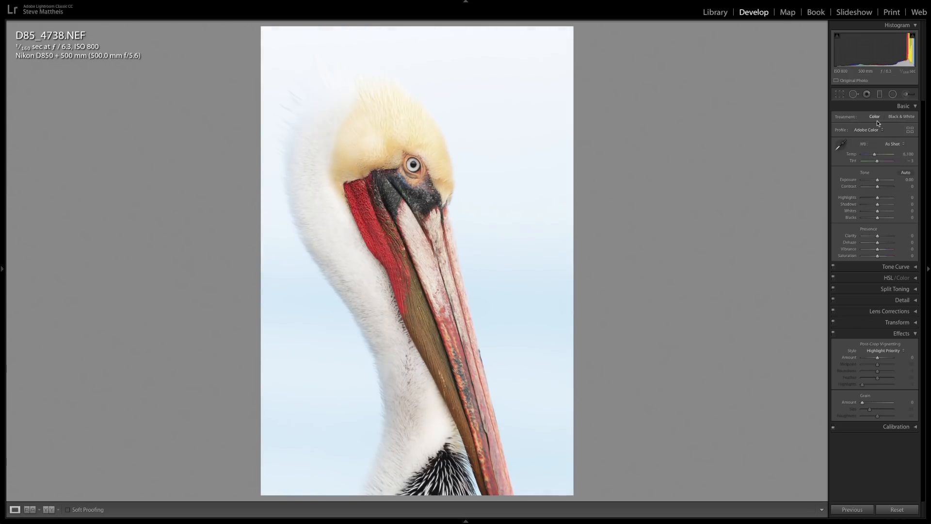
left_click(877, 130)
left_click(875, 134)
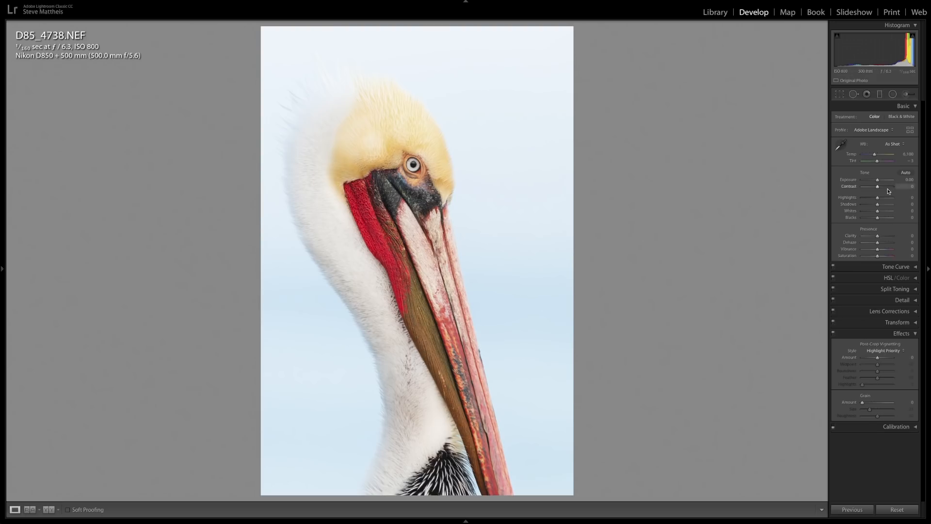
Lower the pelican photo's Exposure to -0.50
scroll(889, 183, "down", 10)
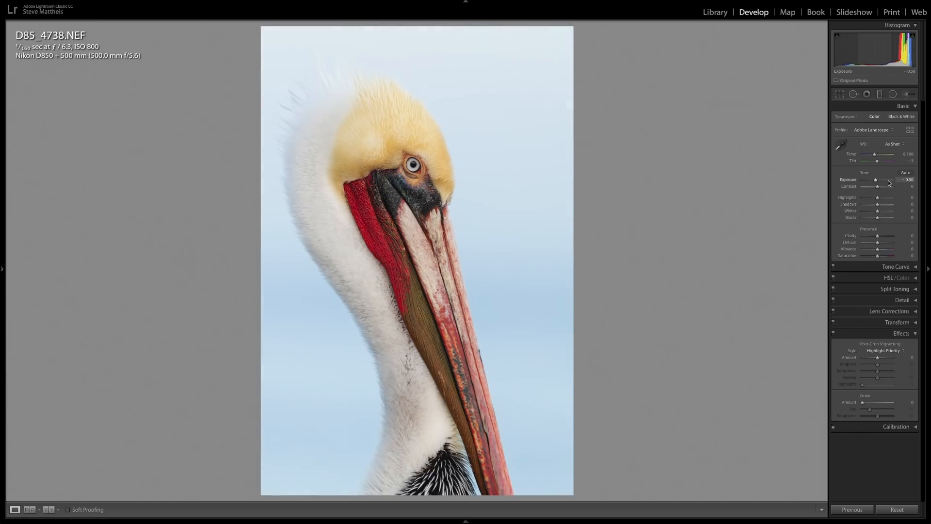
scroll(889, 183, "down", 6)
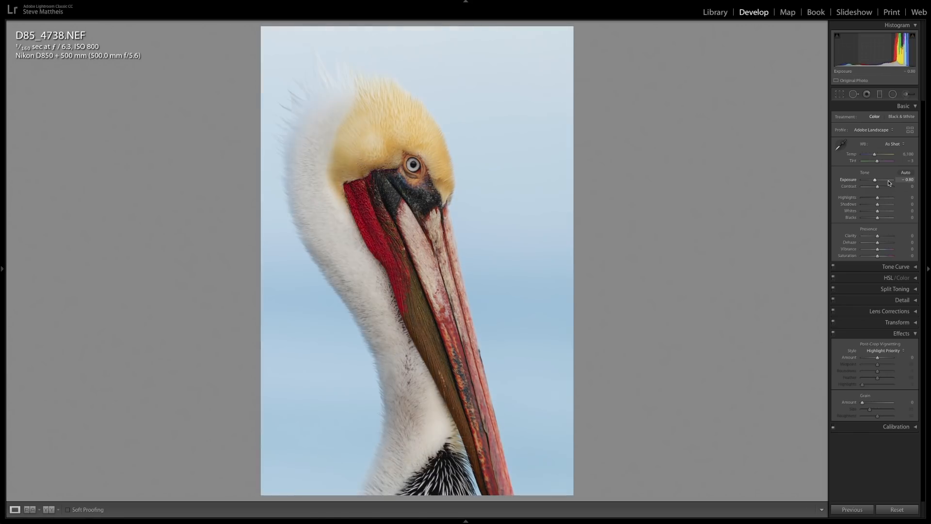
scroll(889, 183, "up", 6)
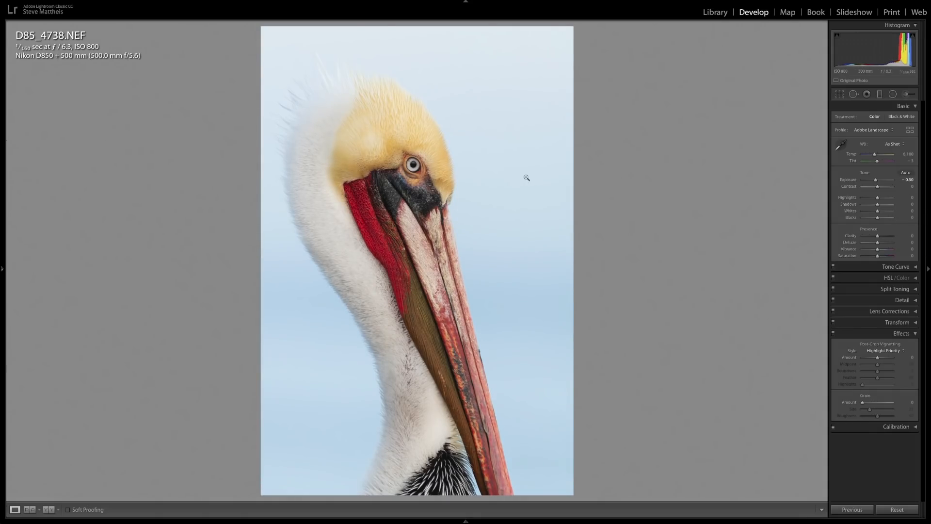
Set Clarity to -25 for the pelican portrait, inspecting the detail around the eye and red pouch at close range
left_click(409, 168)
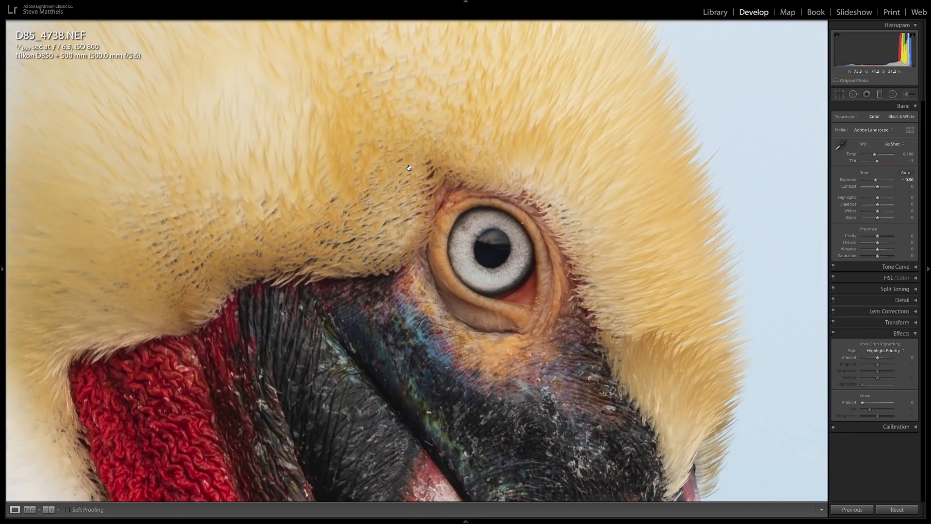
scroll(382, 230, "down", 6)
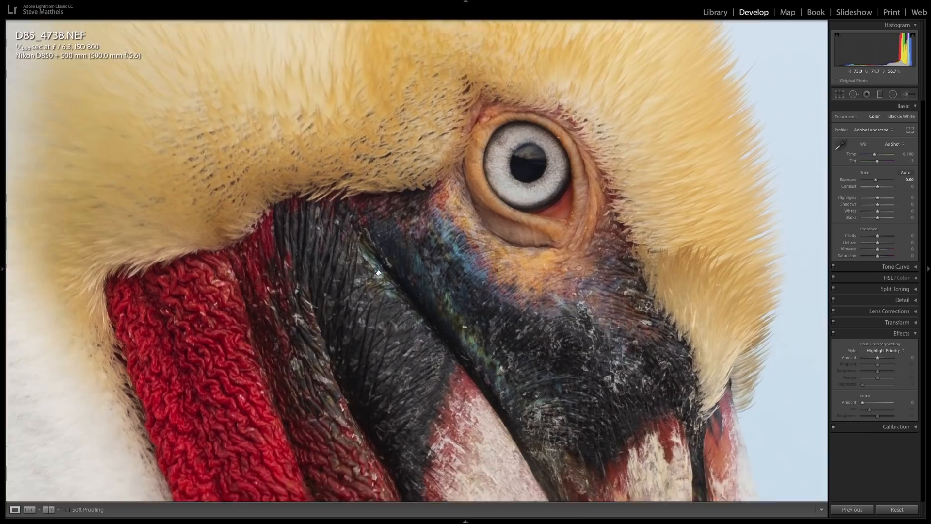
scroll(378, 272, "down", 3)
scroll(378, 272, "left", 3)
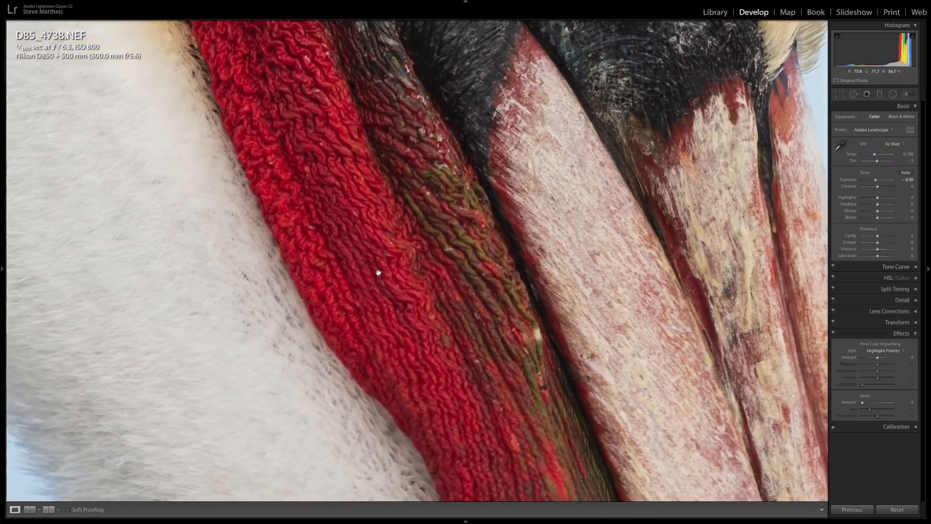
scroll(378, 272, "right", 2)
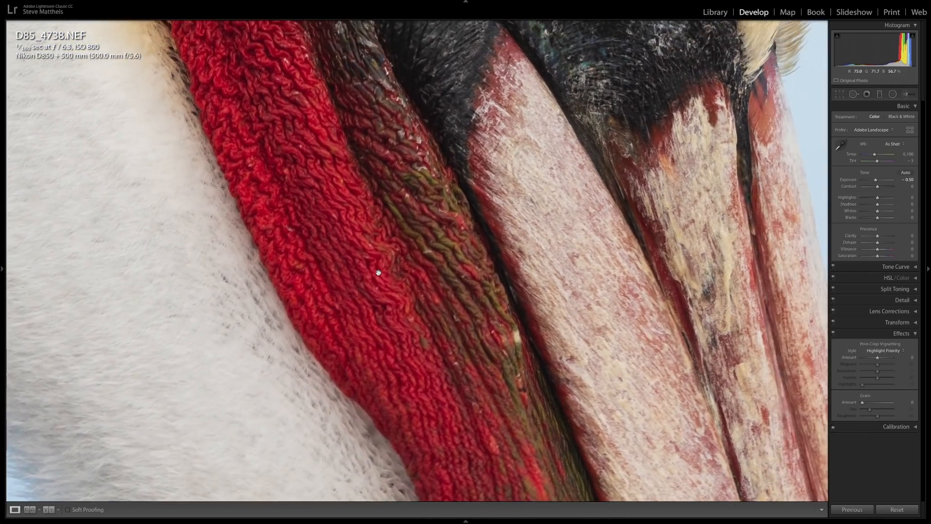
left_click(393, 269)
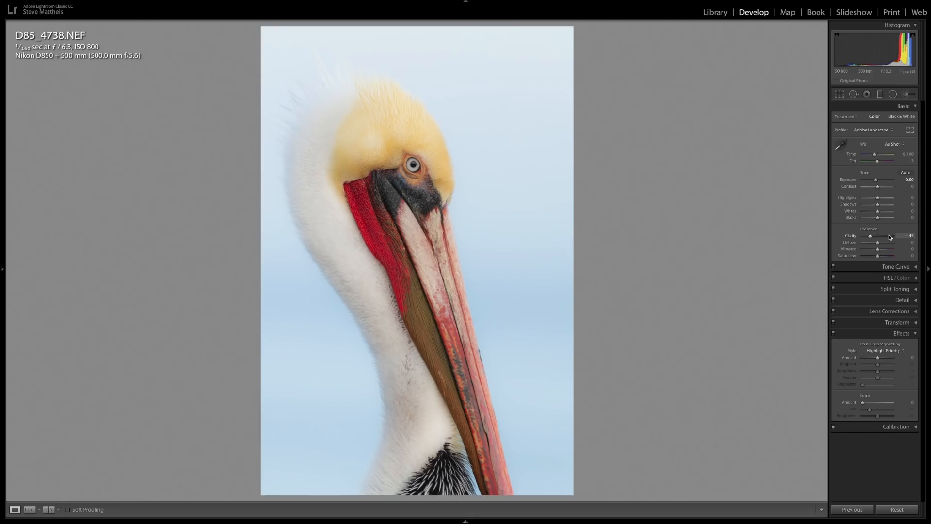
scroll(890, 238, "up", 1)
left_click(390, 175)
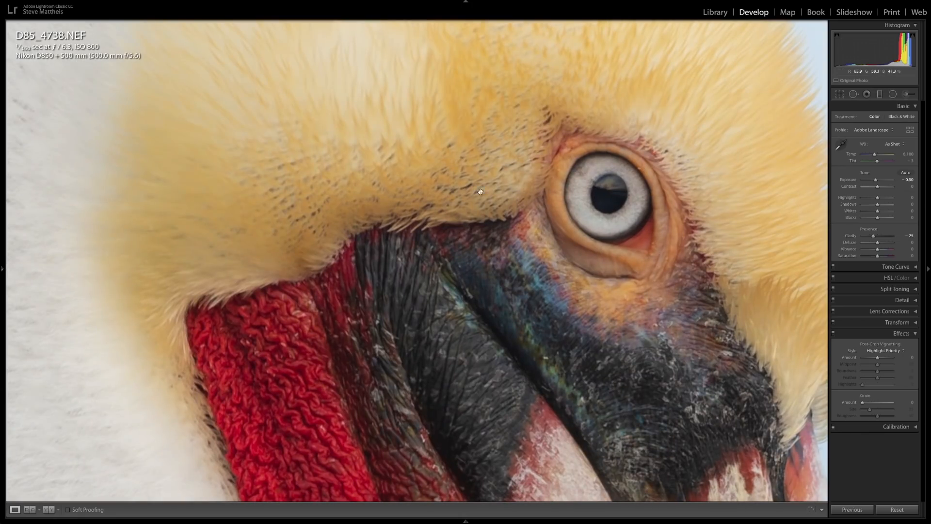
left_click(504, 198)
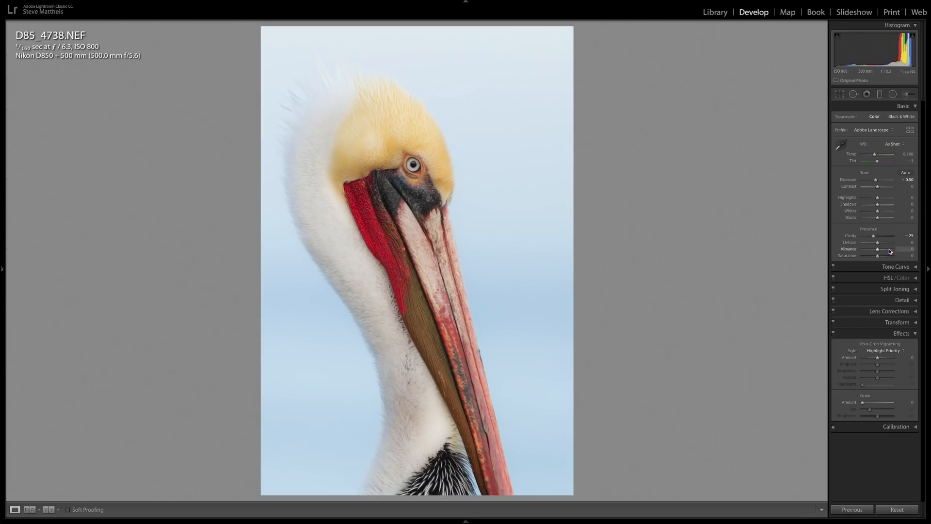
Fine-tune the Vibrance of the pelican portrait
scroll(890, 251, "up", 2)
scroll(890, 251, "down", 1)
scroll(890, 251, "up", 1)
Go to the next photo, D85_4956.NEF, and apply the Adobe Landscape profile
key("Right")
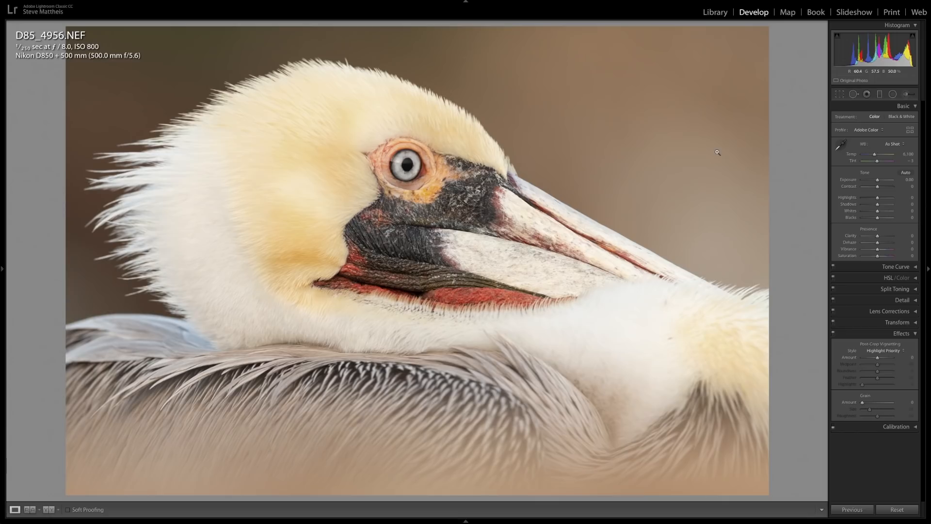
left_click(867, 130)
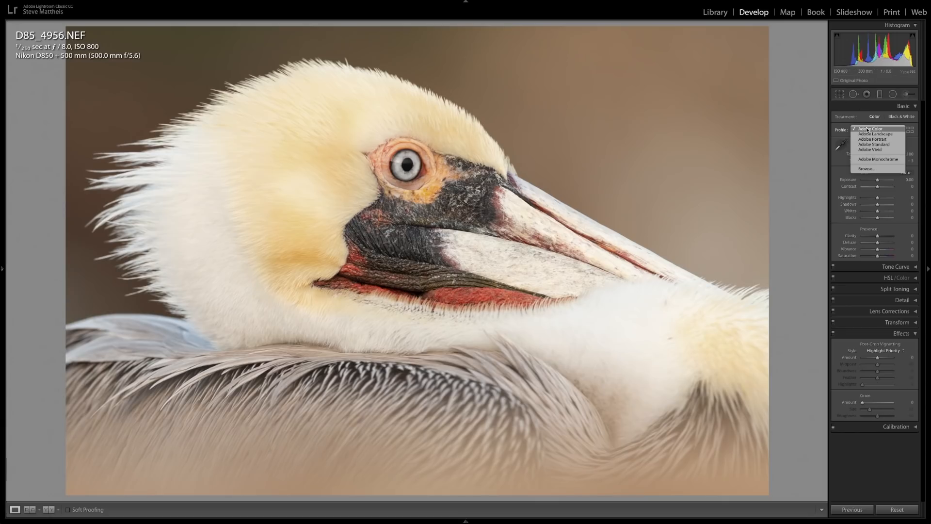
left_click(868, 134)
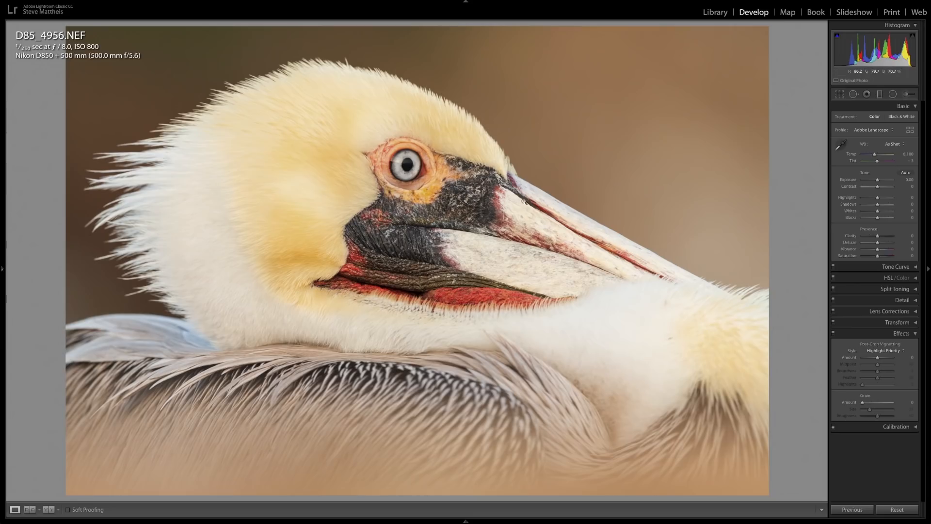
Set the white balance of the resting pelican photo to Daylight and reduce its Tint to 0
left_click(892, 145)
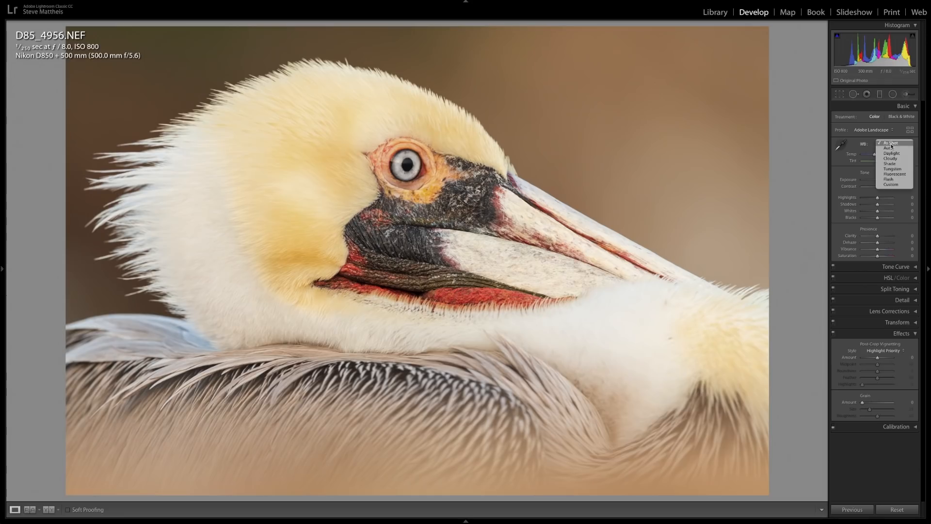
left_click(891, 154)
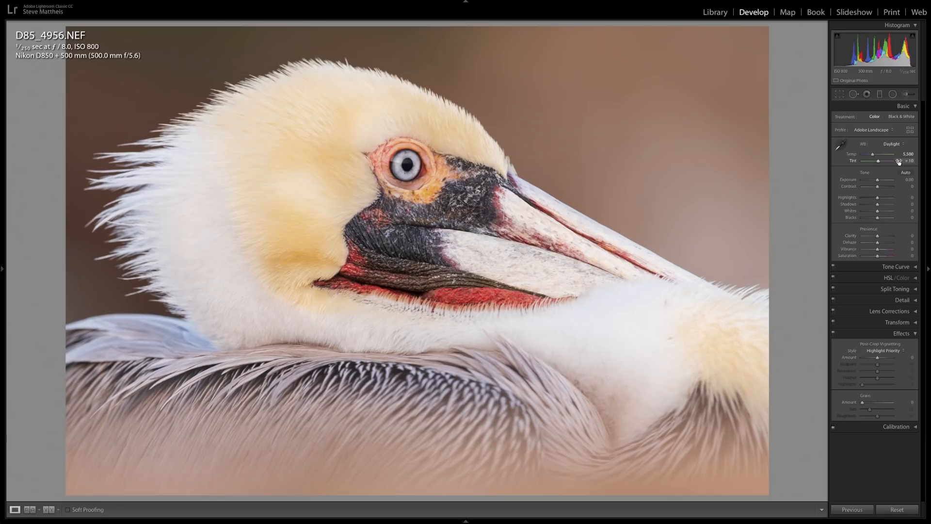
key("Down")
key("Down")
Set the resting pelican photo's Contrast to +25 and its Clarity to -25
left_click(886, 187)
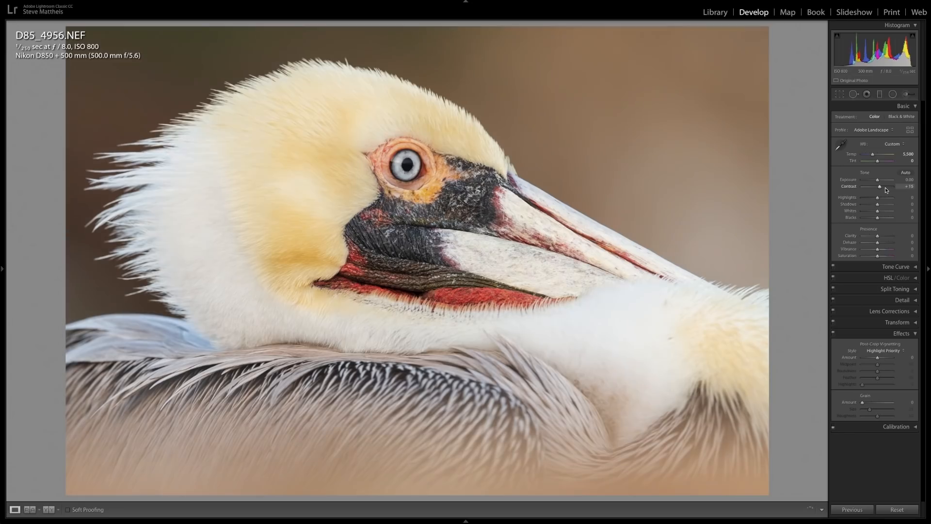
left_click(886, 188)
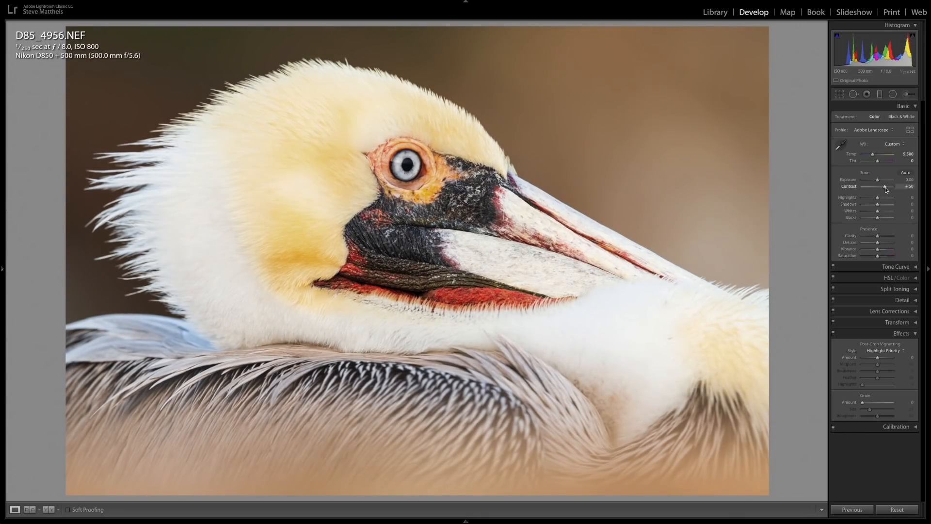
key("Down")
key("Down")
key("Down")
key("Down")
key("Down")
key("Down")
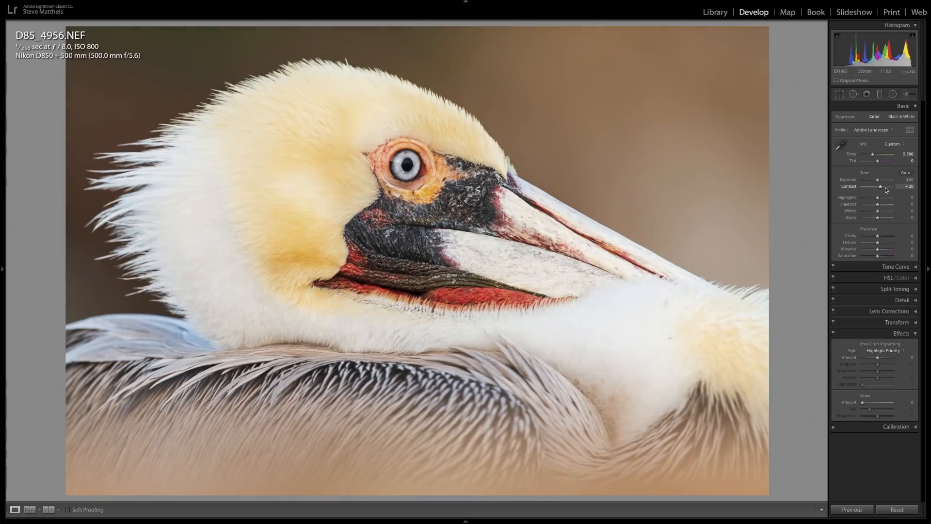
key("Up")
scroll(892, 237, "down", 5)
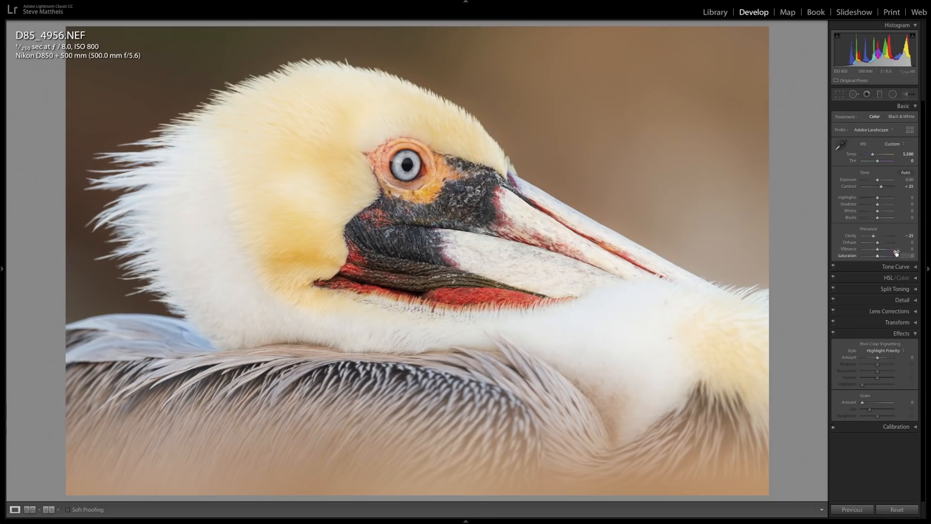
Add a subtle dark post-crop vignette to the resting pelican photo with an Amount of -10
key("Up")
key("Up")
key("Up")
key("Up")
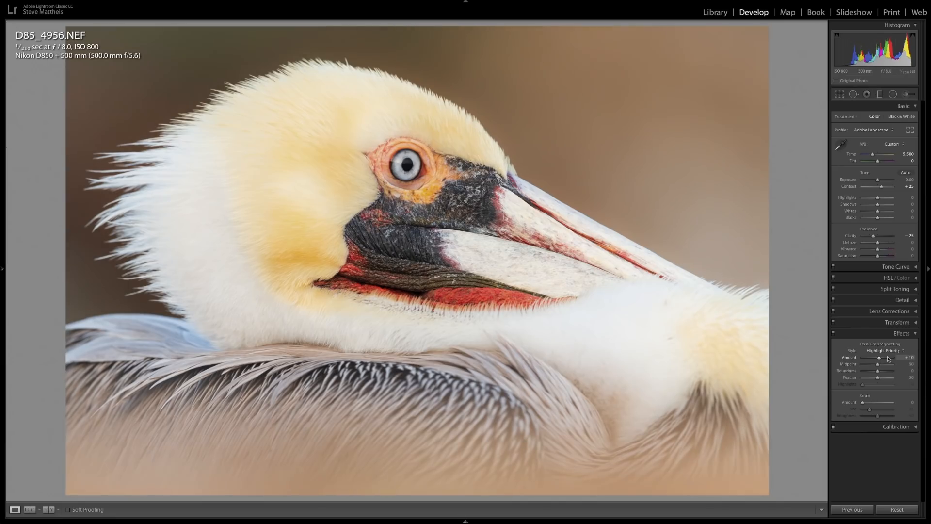
key("Down")
key("Down")
key("Down")
key("Down")
key("Down")
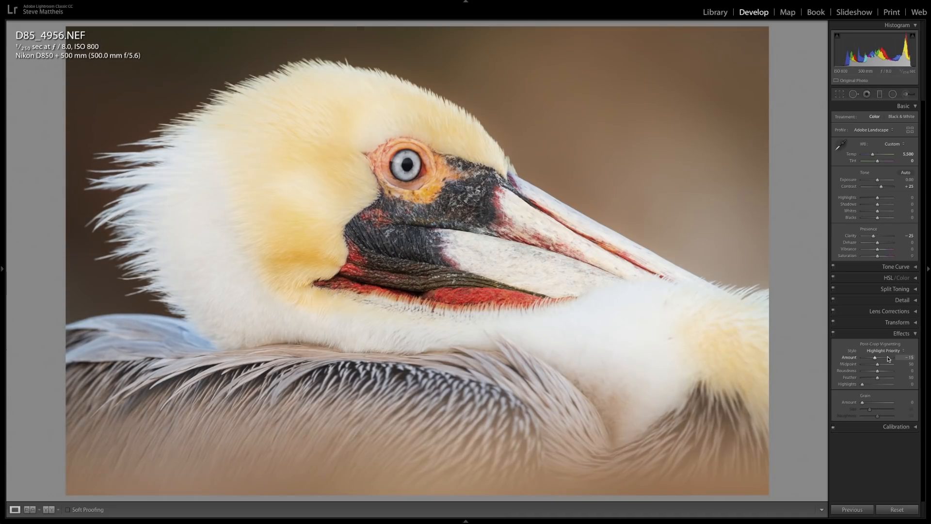
key("Up")
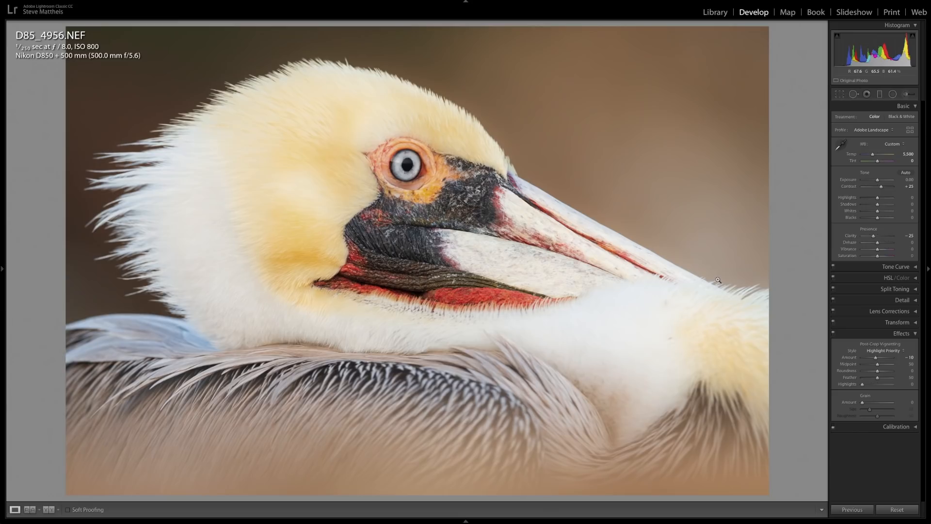
Go to the gull photo D85_5301.NEF, crop it tighter around the head and rotate it to an angle of -2.94
key("Right")
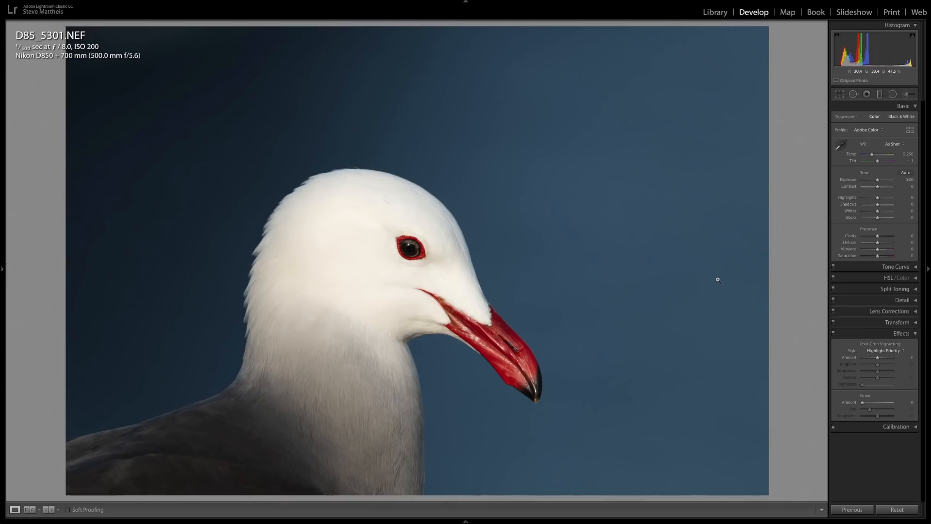
left_click(839, 94)
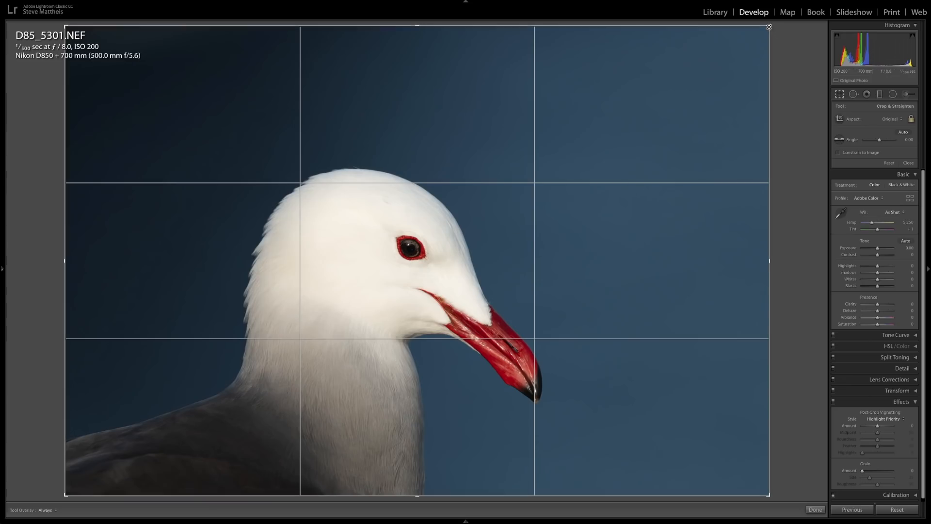
left_click_drag(768, 27, 750, 69)
left_click_drag(485, 195, 429, 188)
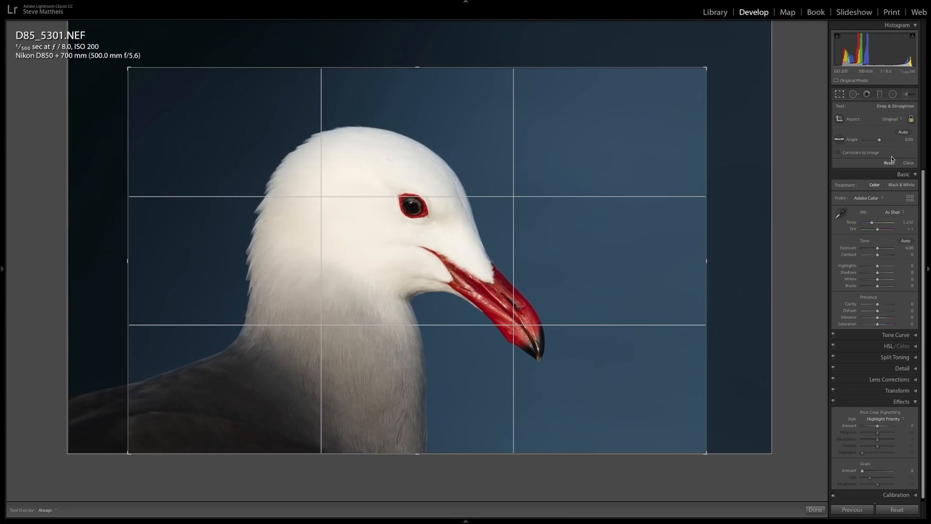
left_click_drag(906, 141, 884, 141)
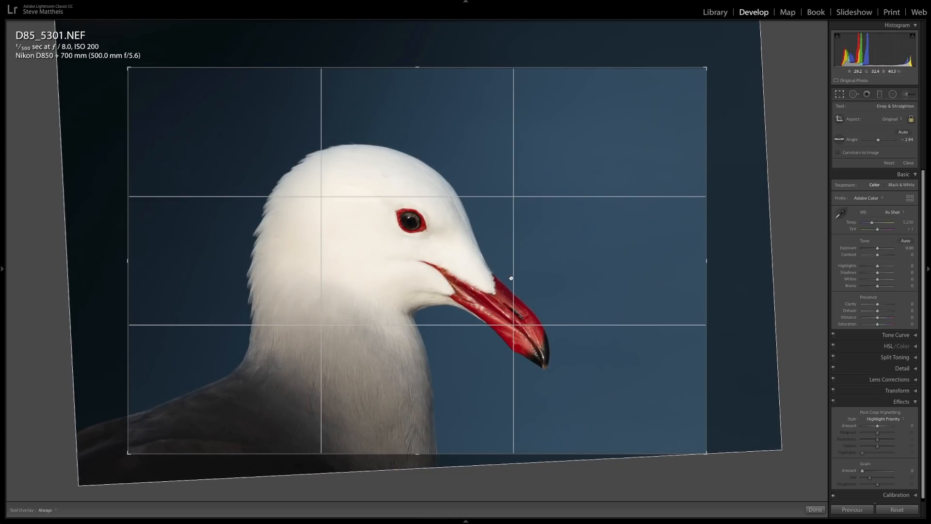
left_click_drag(707, 70, 700, 83)
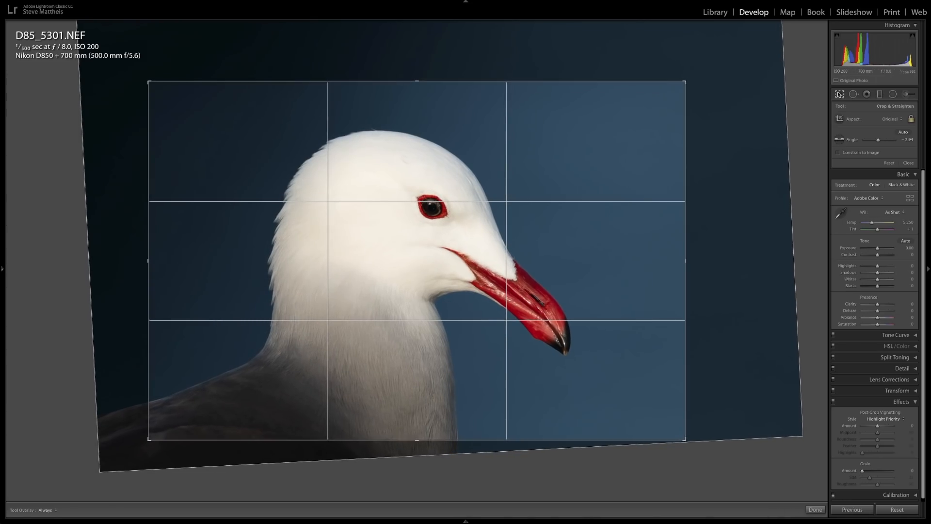
left_click(838, 94)
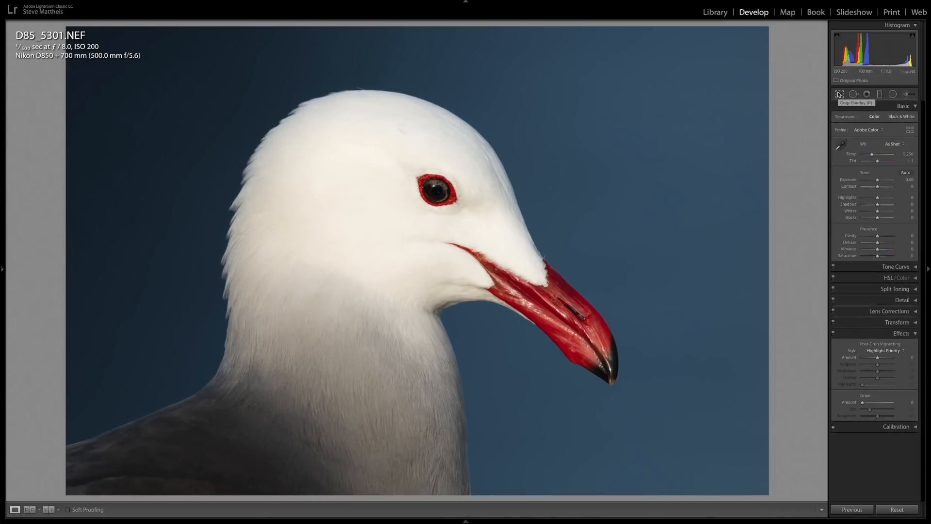
Reposition the gull photo within its existing crop so the head sits further left with more space in front of the bill
left_click(839, 94)
left_click_drag(599, 186, 579, 179)
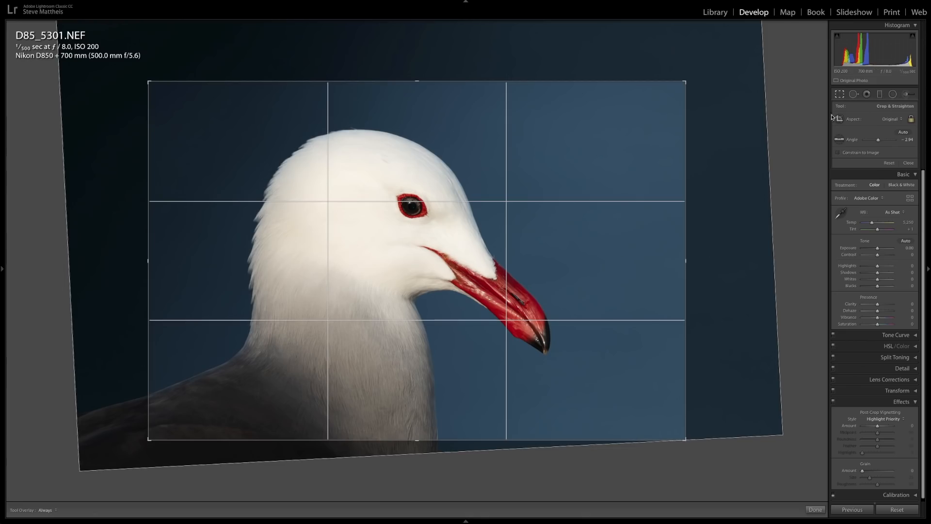
left_click(839, 96)
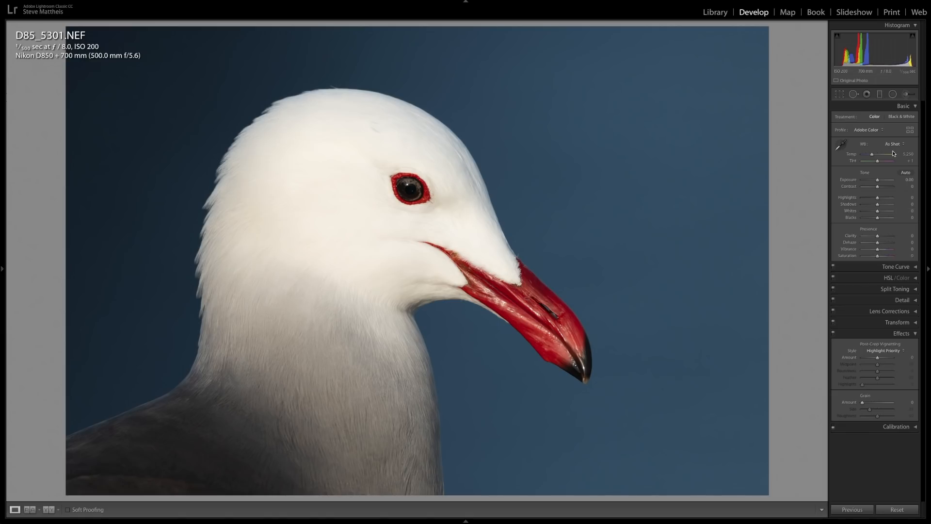
Set the gull photo's color temperature to 5,000 and apply the Adobe Landscape profile
left_click_drag(901, 154, 900, 154)
left_click(865, 131)
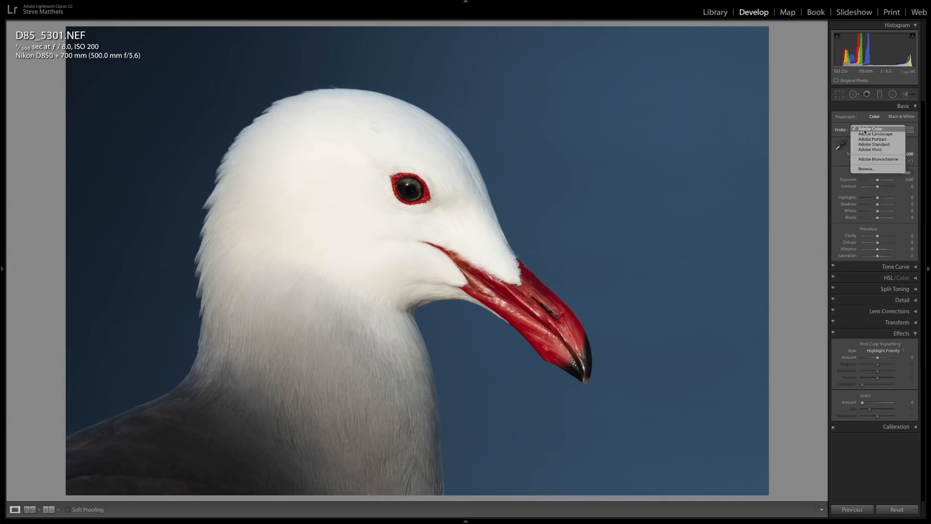
left_click(865, 136)
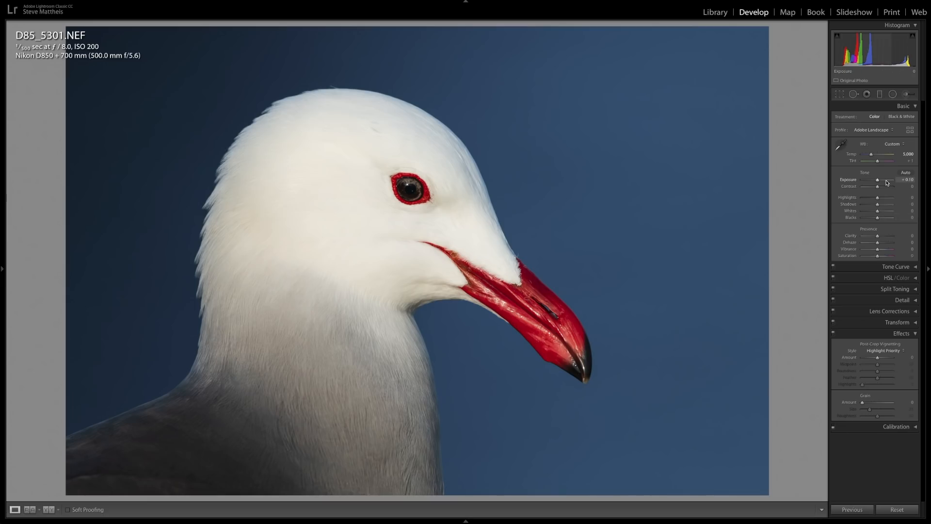
Raise the gull photo's Exposure to +0.30
scroll(886, 183, "up", 2)
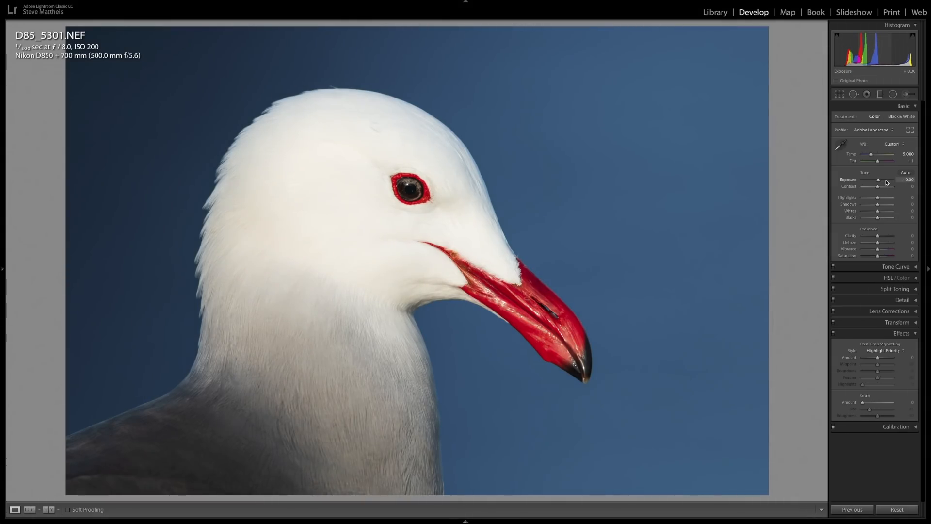
scroll(886, 182, "down", 1)
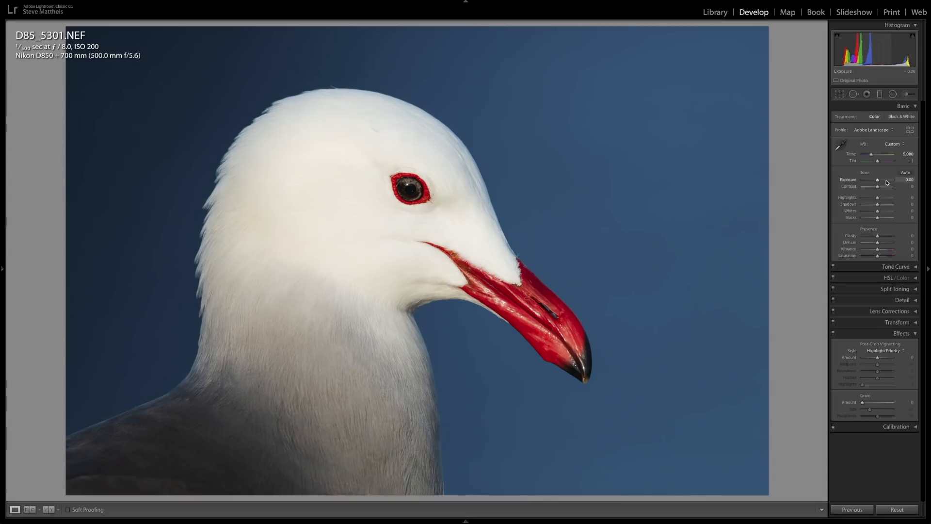
scroll(887, 182, "up", 1)
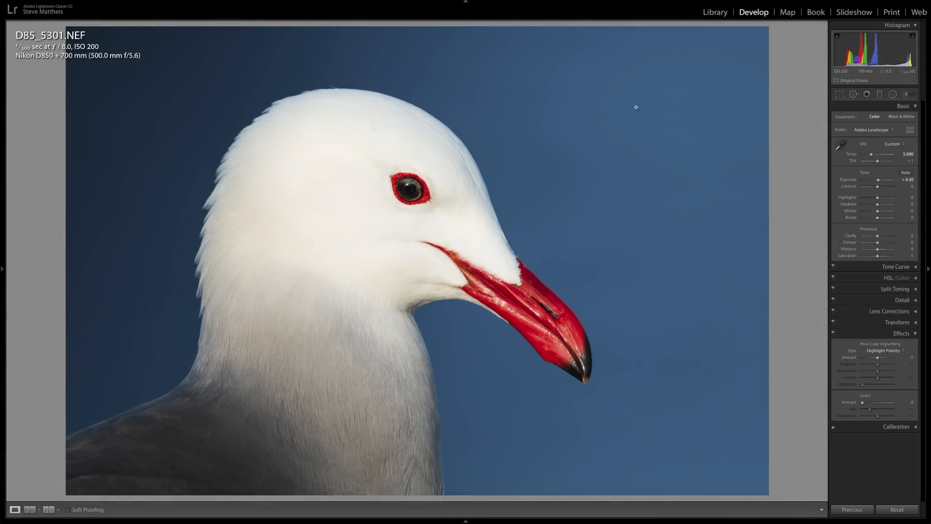
Examine the gull's eye, face feathers and red bill up close for sharpness and highlight detail
left_click(401, 189)
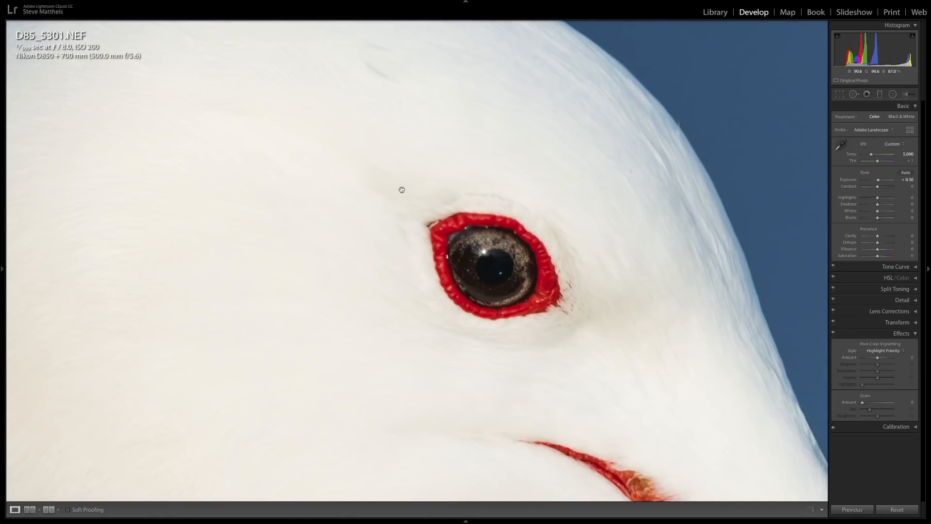
scroll(525, 316, "down", 2)
scroll(525, 316, "down", 1)
scroll(525, 317, "right", 2)
scroll(525, 316, "down", 1)
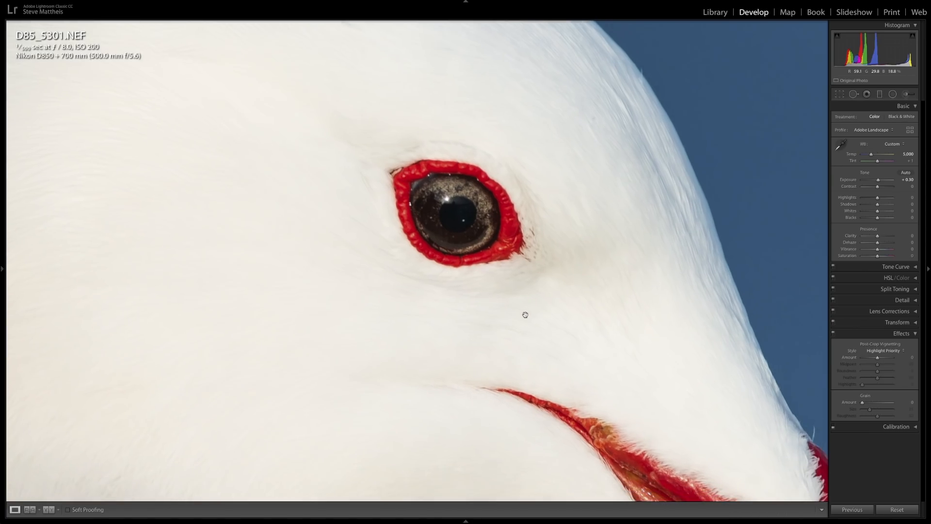
left_click(607, 248)
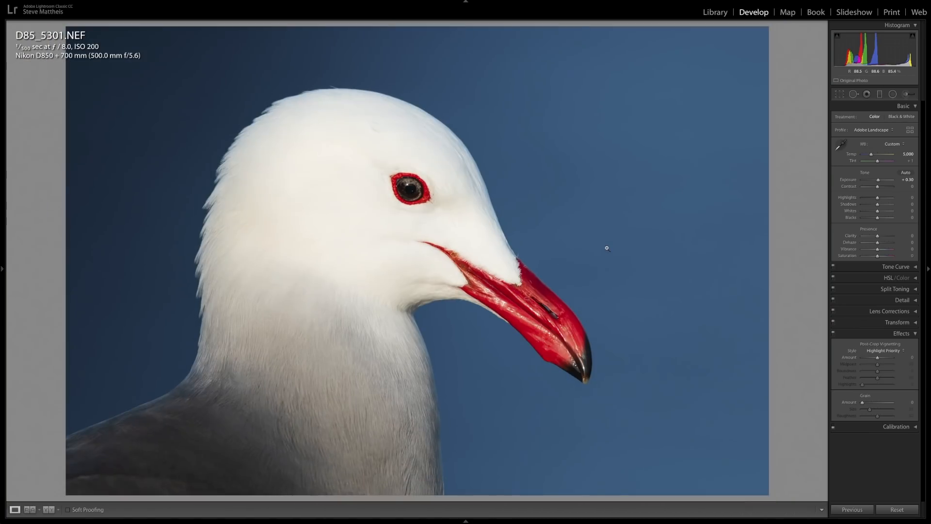
left_click(514, 286)
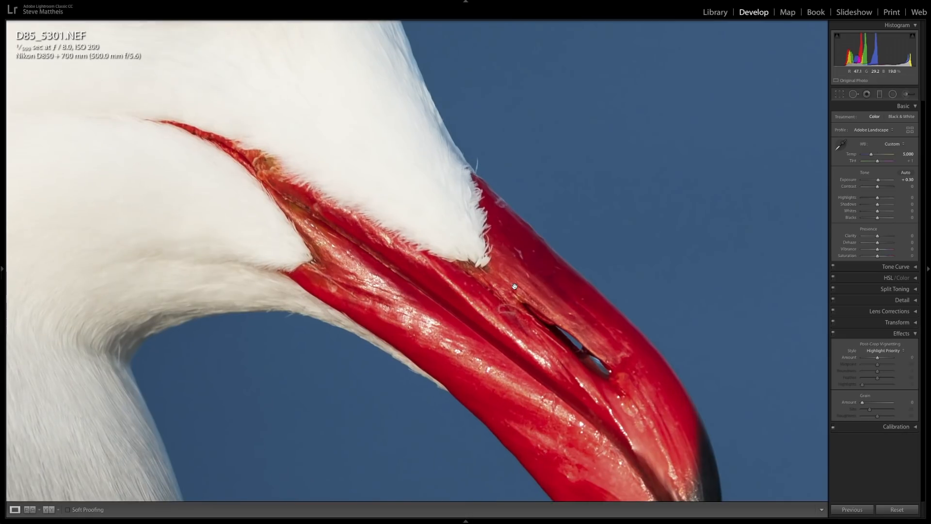
scroll(514, 287, "down", 4)
scroll(514, 287, "up", 5)
scroll(514, 286, "left", 5)
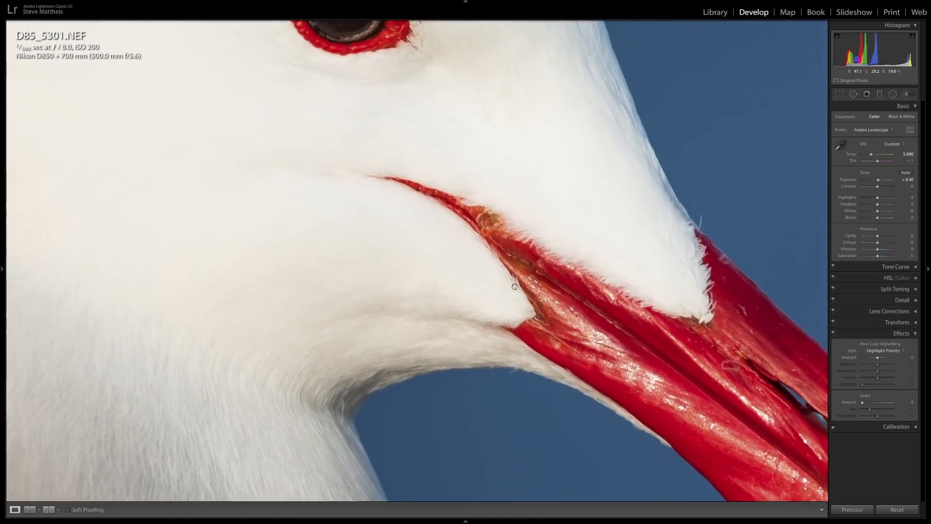
scroll(514, 287, "up", 6)
scroll(514, 287, "left", 4)
left_click(515, 286)
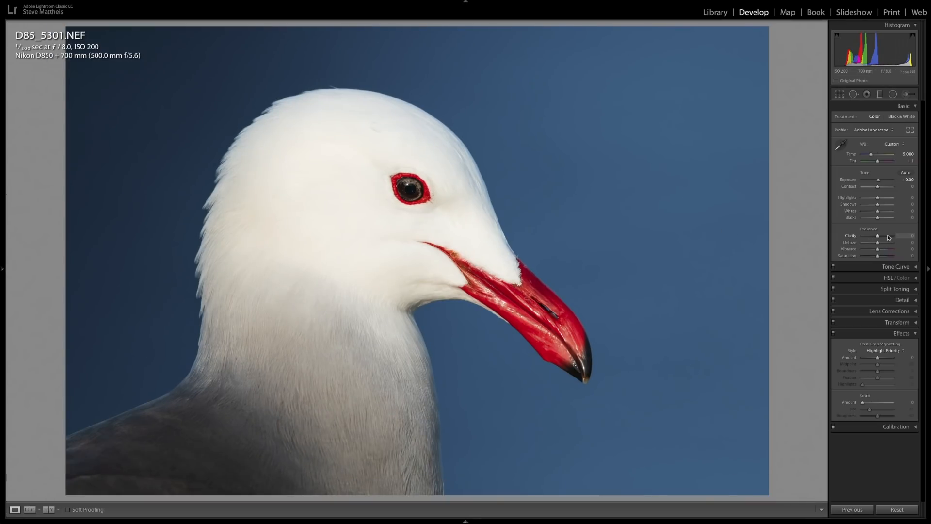
Soften the gull photo by setting its Clarity to -20
scroll(889, 238, "down", 3)
scroll(888, 237, "up", 2)
key("Down")
key("Down")
key("Down")
Add a very light dark post-crop vignette to the gull photo with an Amount of -5
left_click_drag(873, 358, 873, 358)
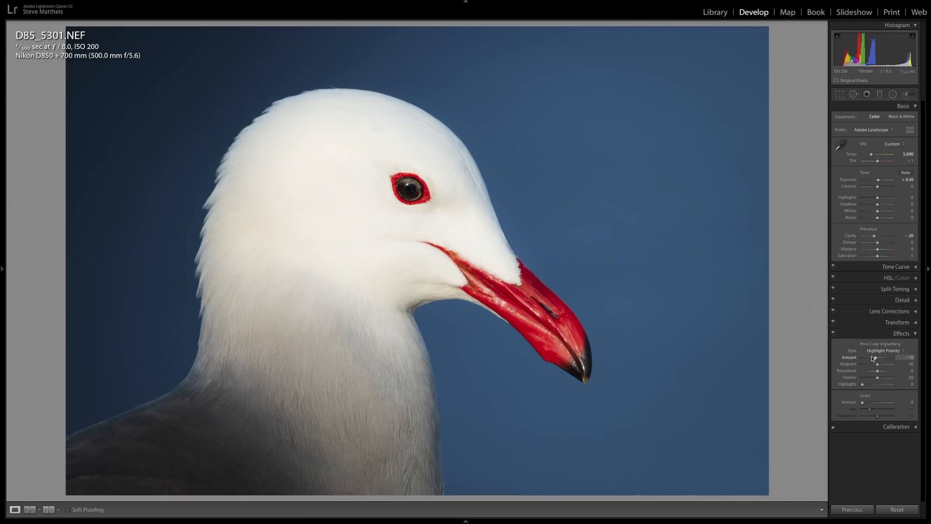
double_click(872, 358)
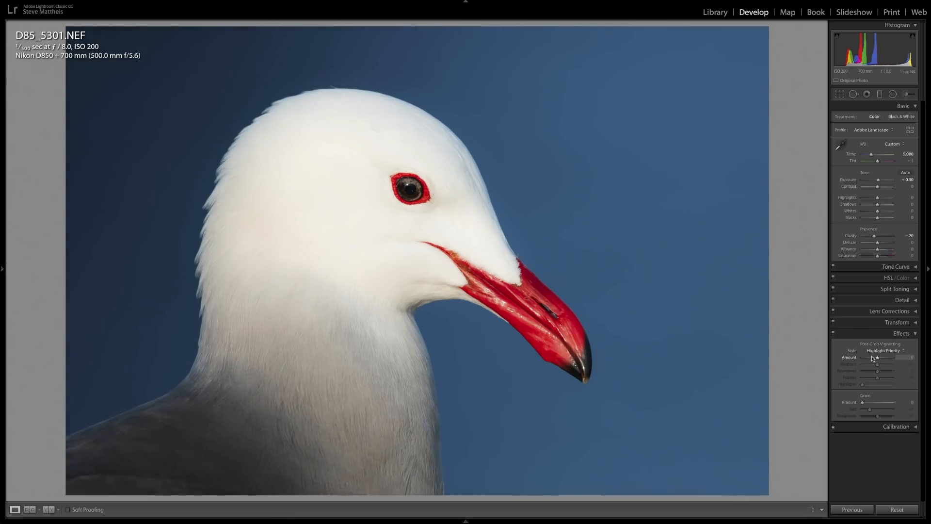
key("Down")
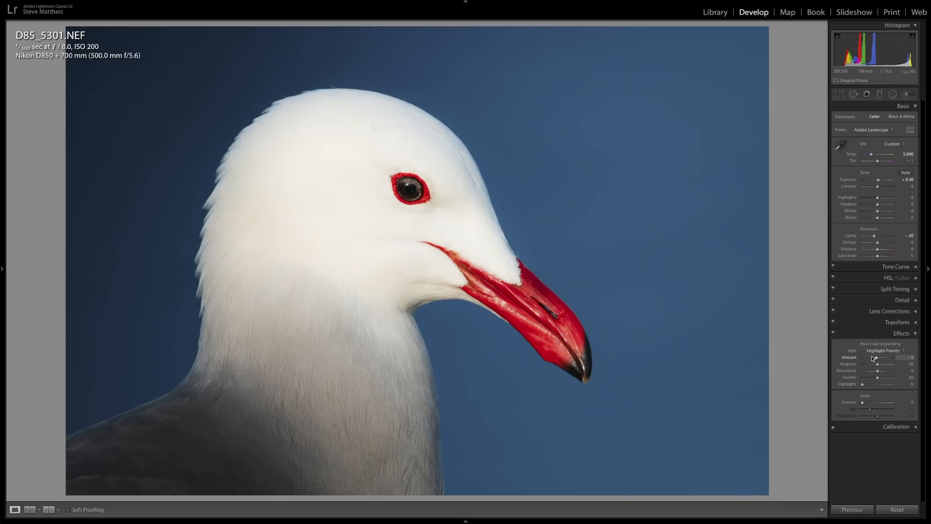
Go to the front-facing pelican photo D85_5401.NEF and crop it slightly tighter at the original aspect, centering the bird
key("Right")
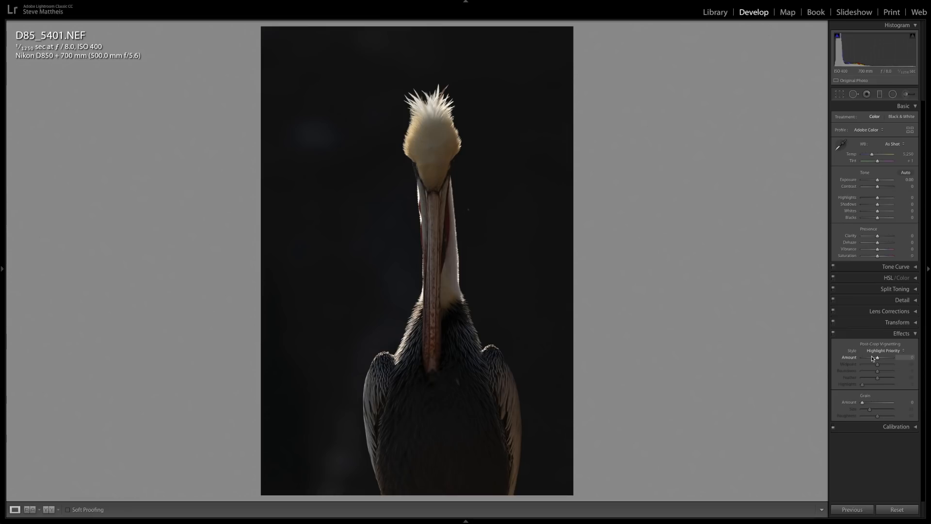
left_click(840, 95)
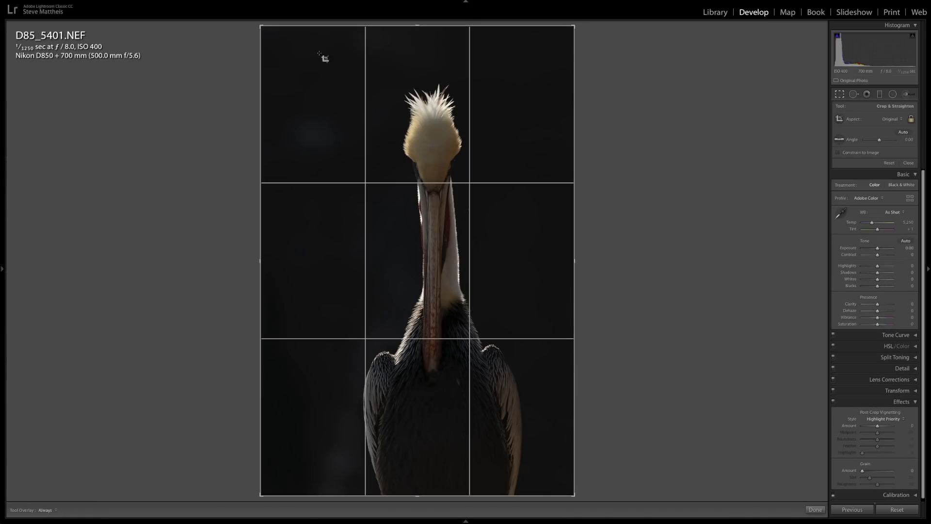
left_click_drag(262, 28, 275, 44)
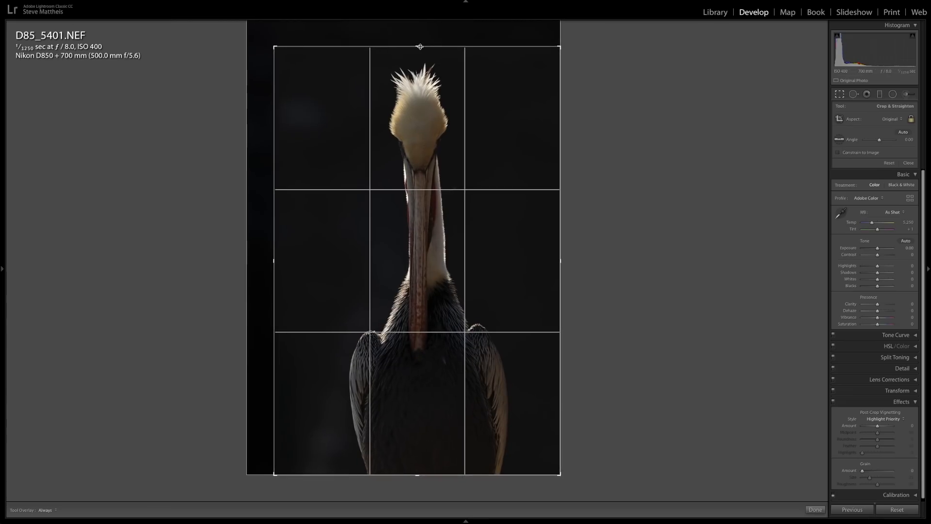
left_click_drag(274, 47, 275, 48)
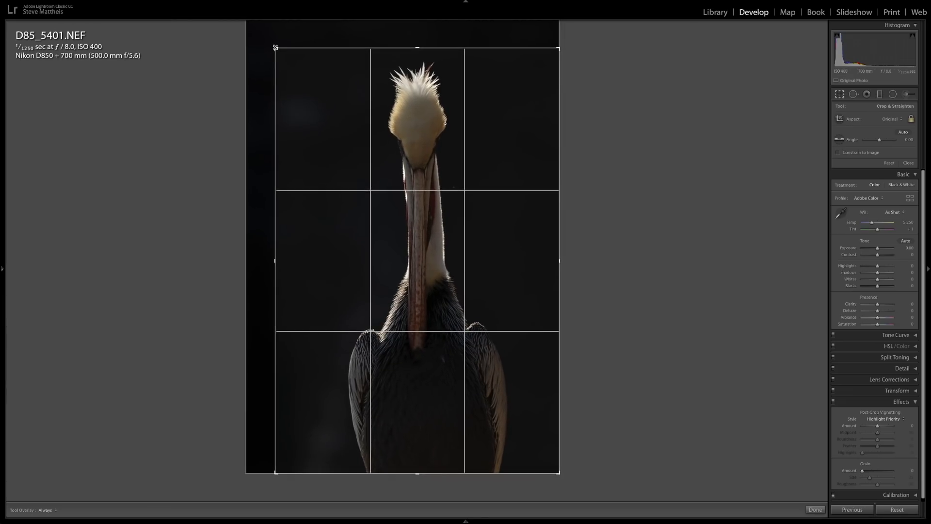
left_click_drag(372, 141, 367, 154)
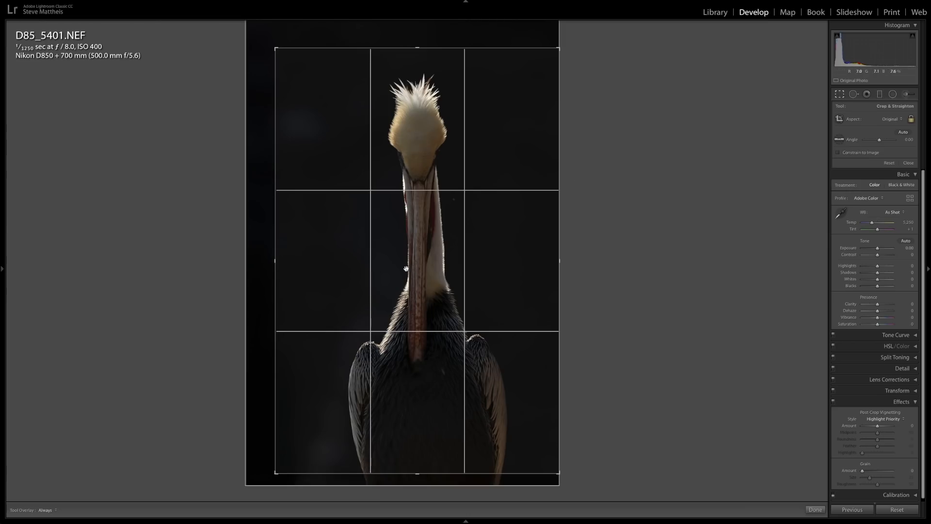
Straighten the front-facing pelican photo along the bird's bill to an angle of -0.51 and apply the crop
left_click(840, 140)
left_click_drag(417, 348, 419, 190)
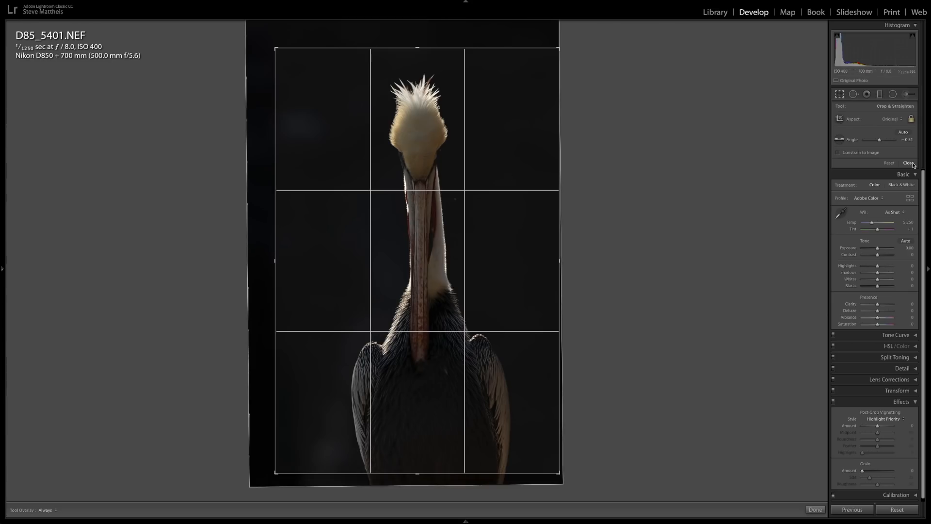
left_click(841, 94)
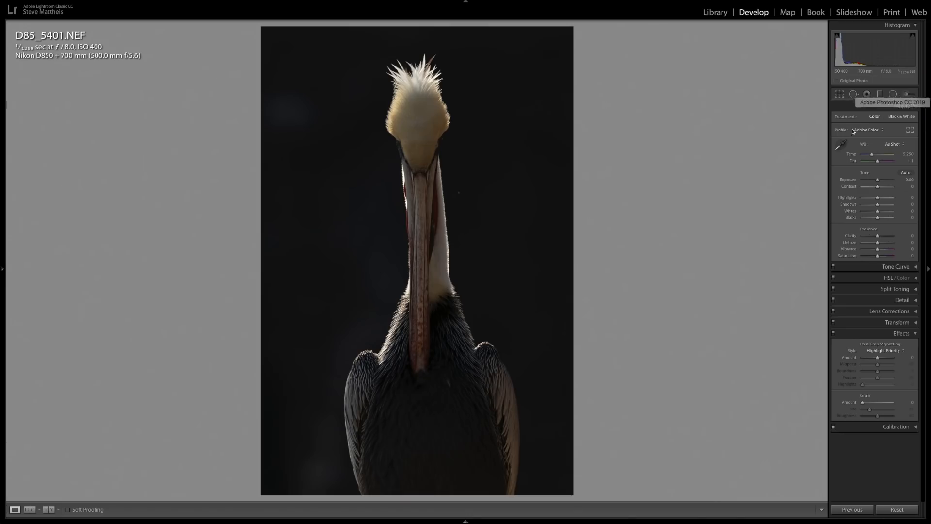
Try the Adobe Landscape profile on the front-facing pelican photo and return to Adobe Color
left_click(867, 130)
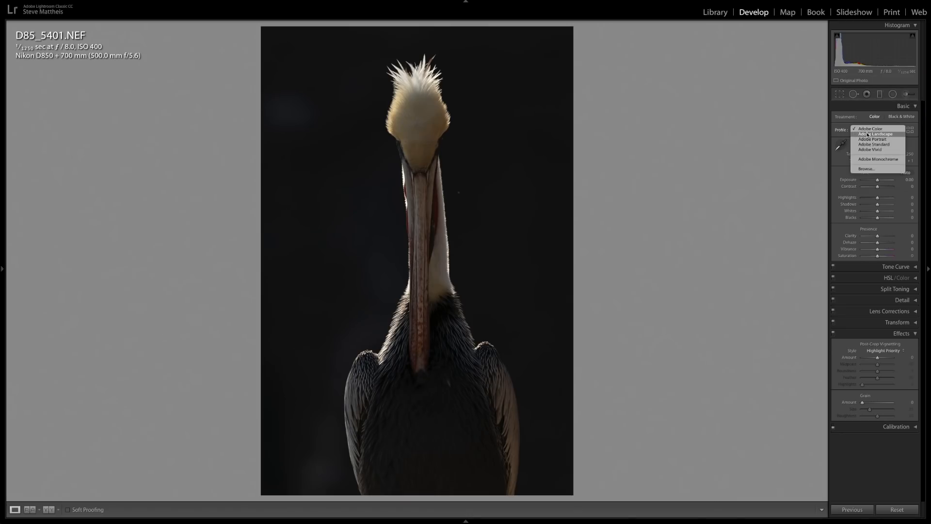
left_click(868, 134)
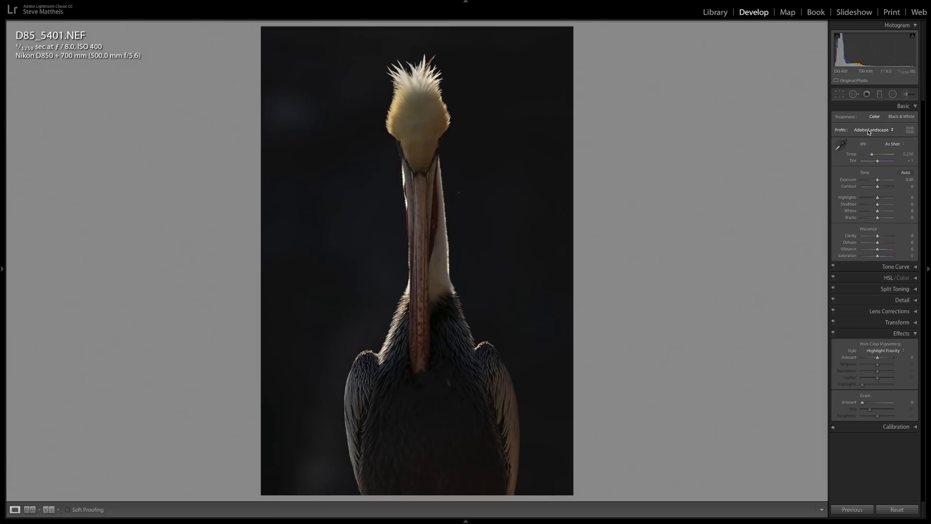
left_click(868, 131)
left_click(871, 127)
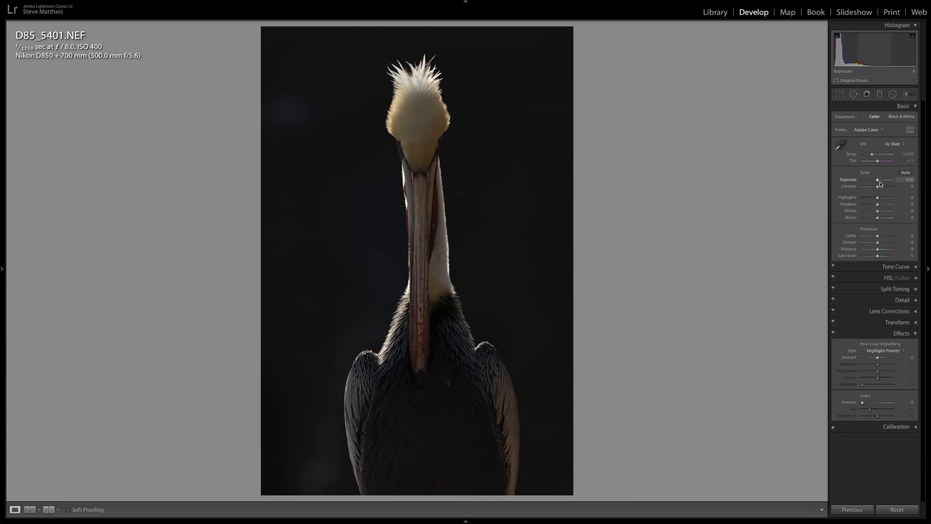
Set the front-facing pelican photo's Exposure to +0.50 and its Contrast to +51
key("Up")
key("Up")
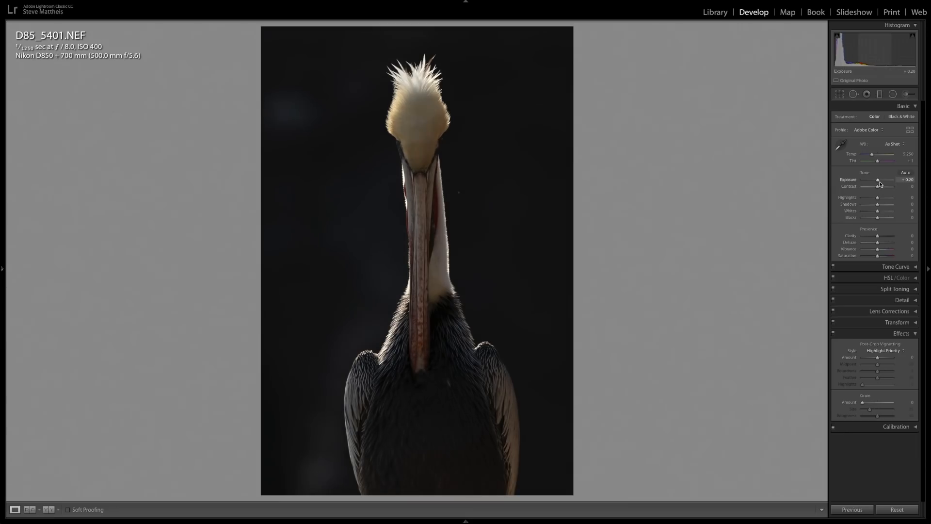
key("Up")
key("Up")
key("Up")
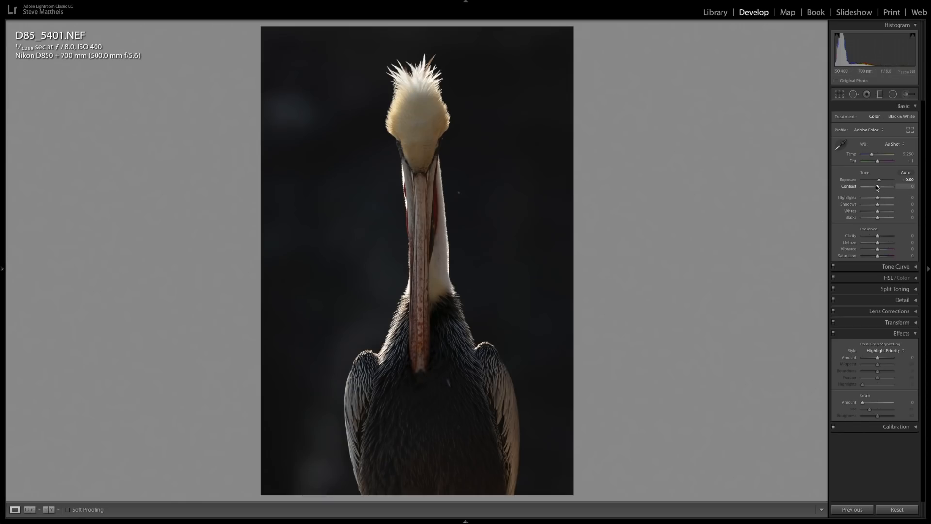
left_click_drag(877, 187, 884, 190)
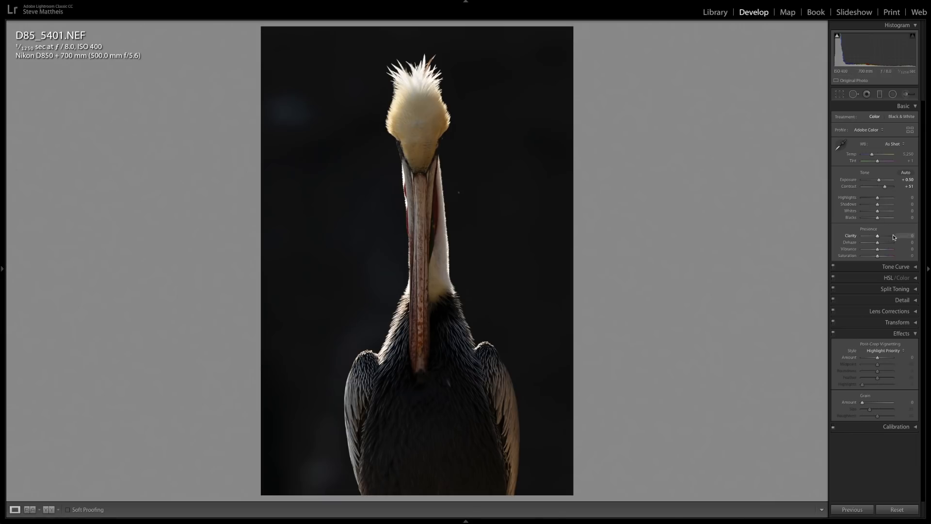
Set the front-facing pelican photo's Clarity to +25 and its Saturation to +10
scroll(893, 236, "up", 3)
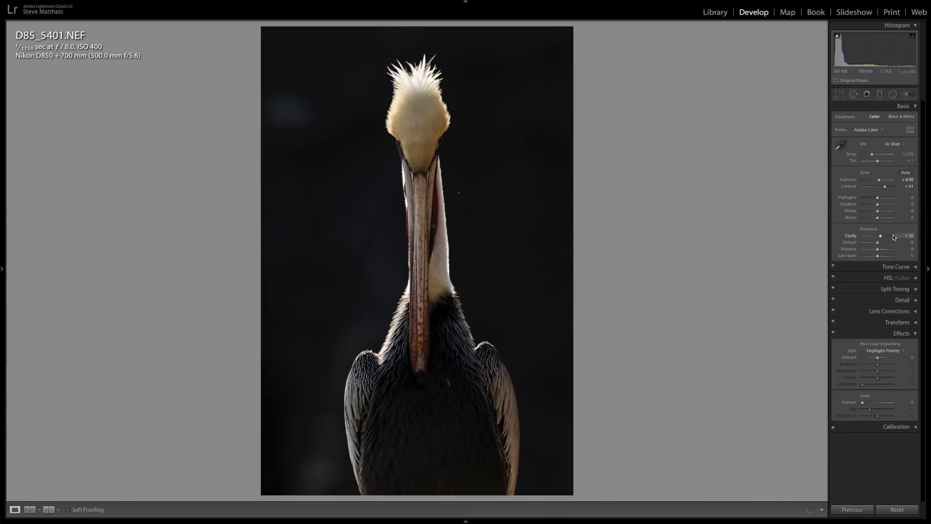
scroll(894, 236, "down", 2)
scroll(894, 237, "up", 1)
Add a subtle dark post-crop vignette to the front-facing pelican photo with an Amount of -10
left_click_drag(877, 358, 875, 358)
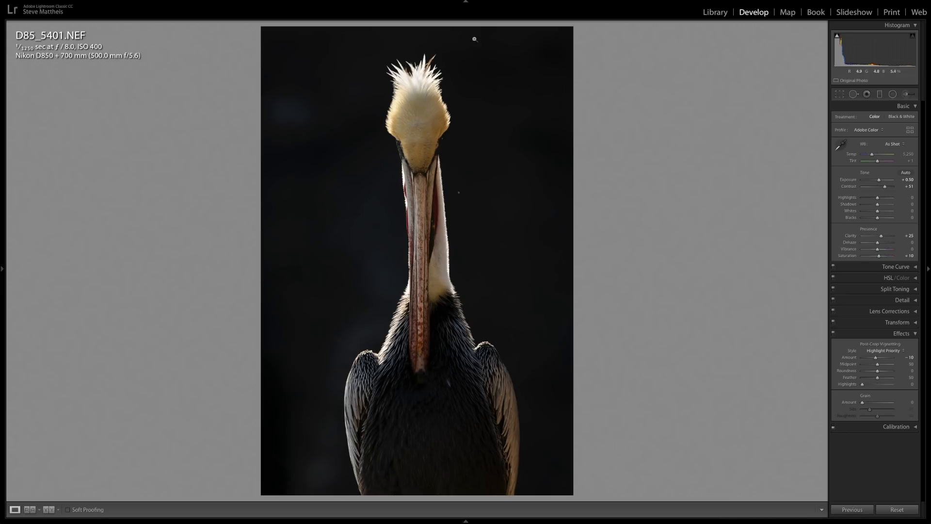
Remove the small bright speck in the dark background beside the pelican's neck with a Heal spot of size 59
left_click(453, 190)
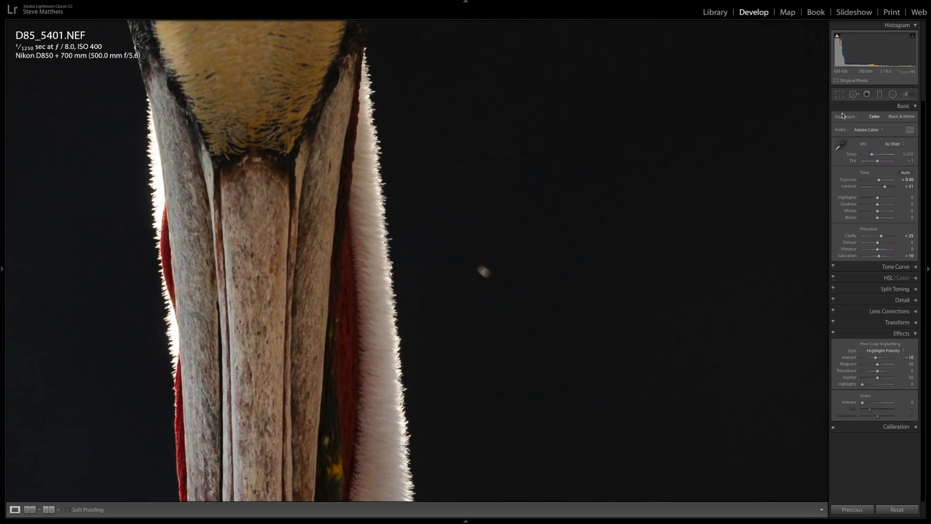
left_click(854, 95)
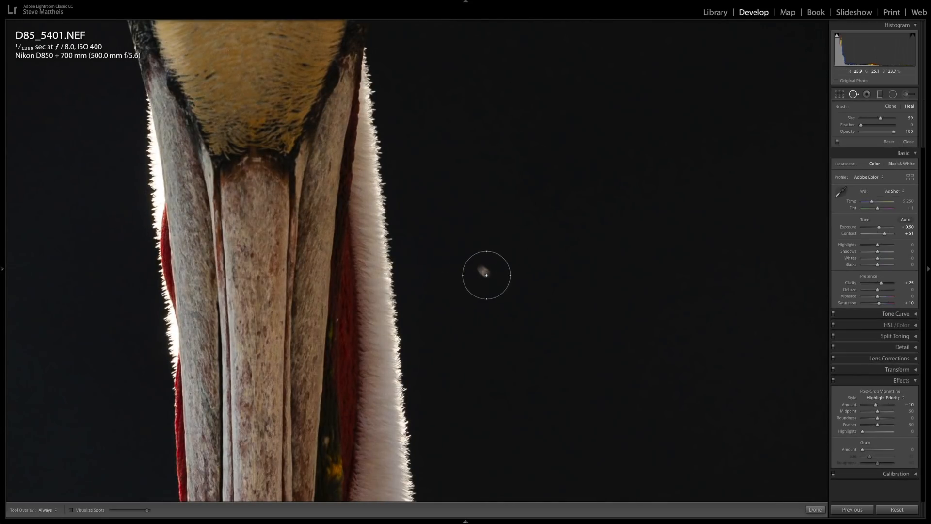
left_click(485, 273)
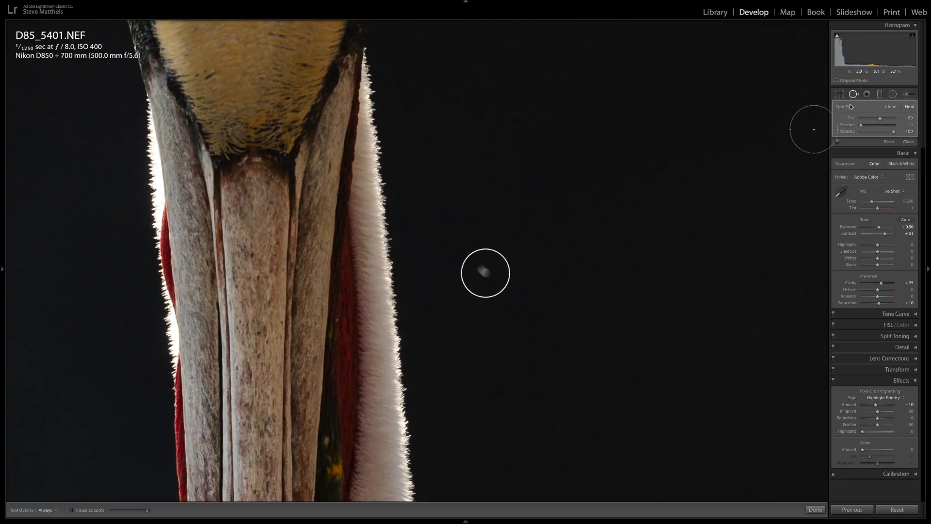
left_click(855, 95)
left_click(524, 207)
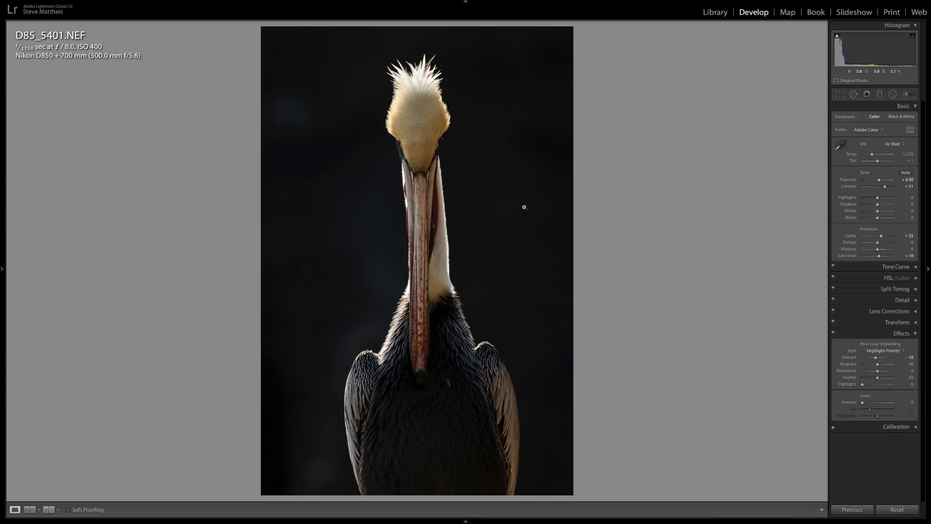
Open the next photo and crop it around the hovering gull, excluding the second gull beneath and centring the bird
key("Right")
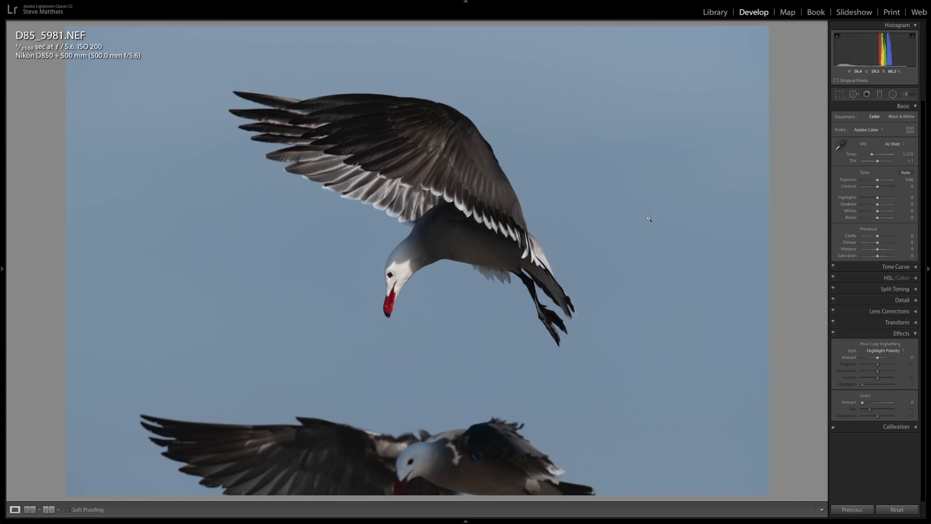
left_click(839, 95)
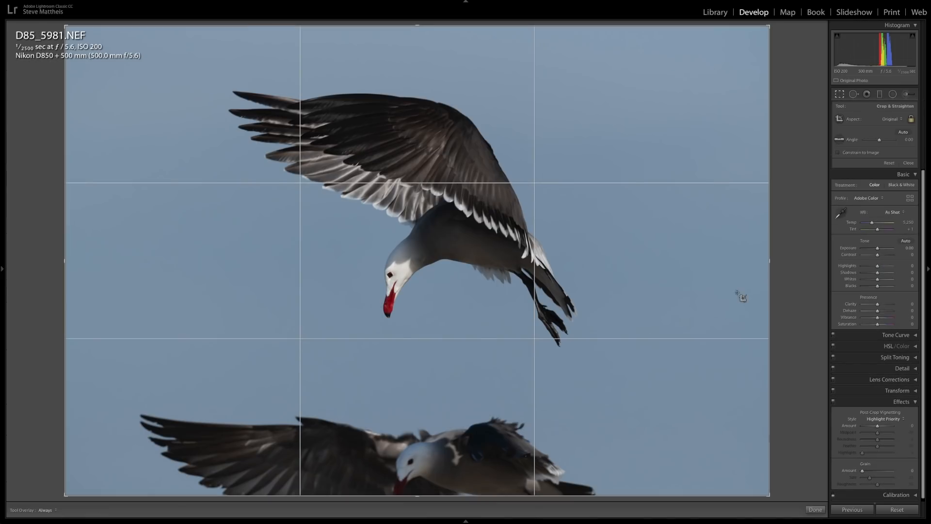
left_click_drag(769, 495, 705, 456)
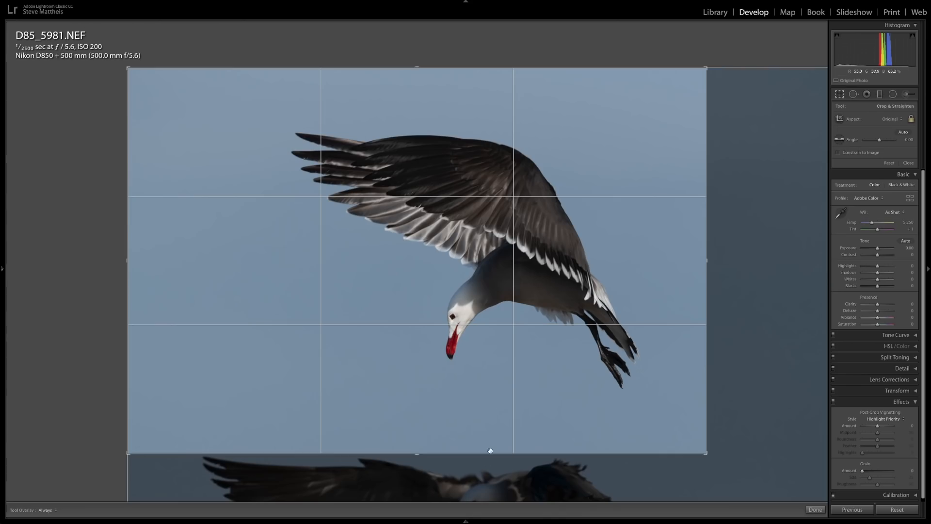
left_click_drag(555, 350, 546, 351)
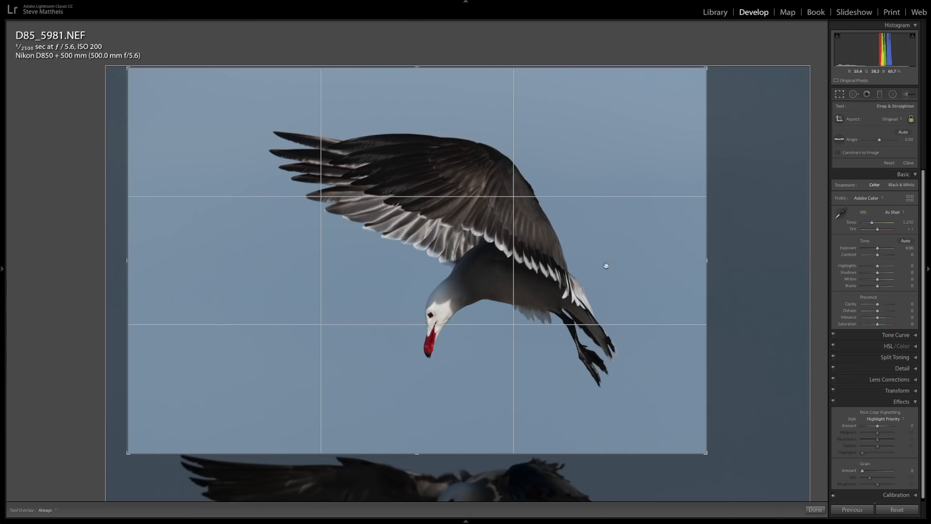
left_click(840, 94)
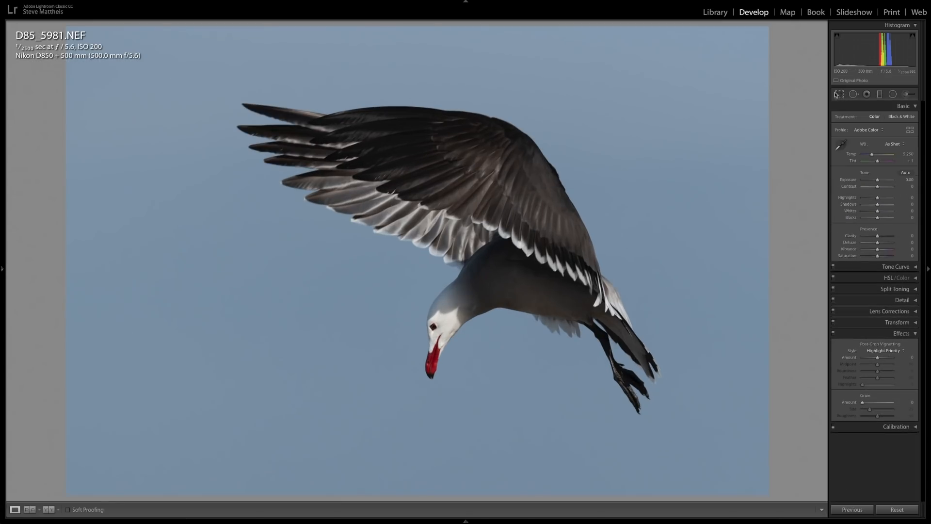
Tighten the crop around the hovering gull a little further, keeping the original aspect ratio
left_click(840, 95)
left_click_drag(709, 69, 703, 78)
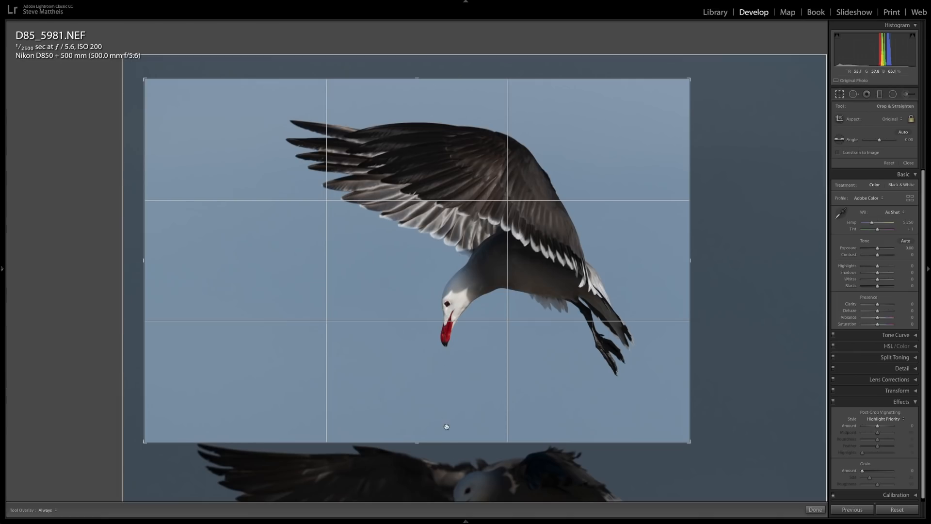
left_click(840, 95)
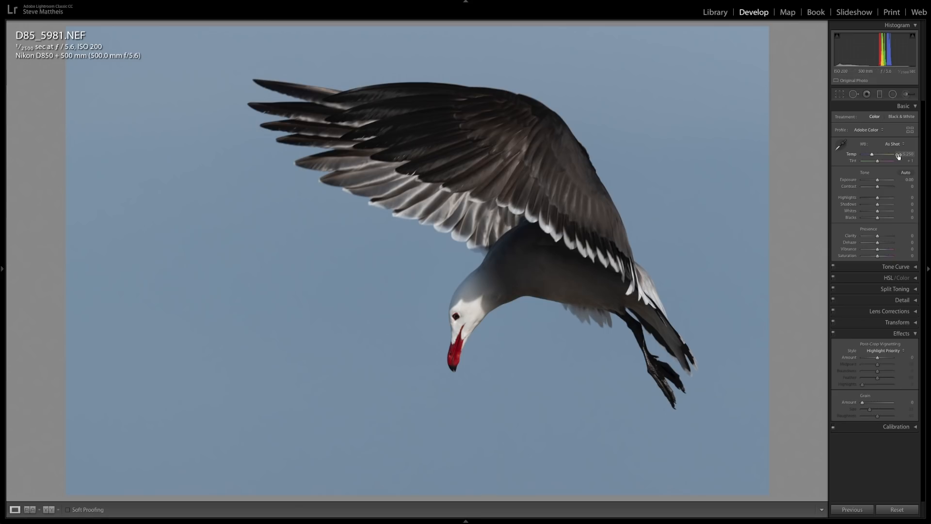
Set the hovering gull photo's white balance to Temp 5,000 and Tint +6
key("Down")
key("Down")
key("Down")
key("Down")
key("Down")
key("Up")
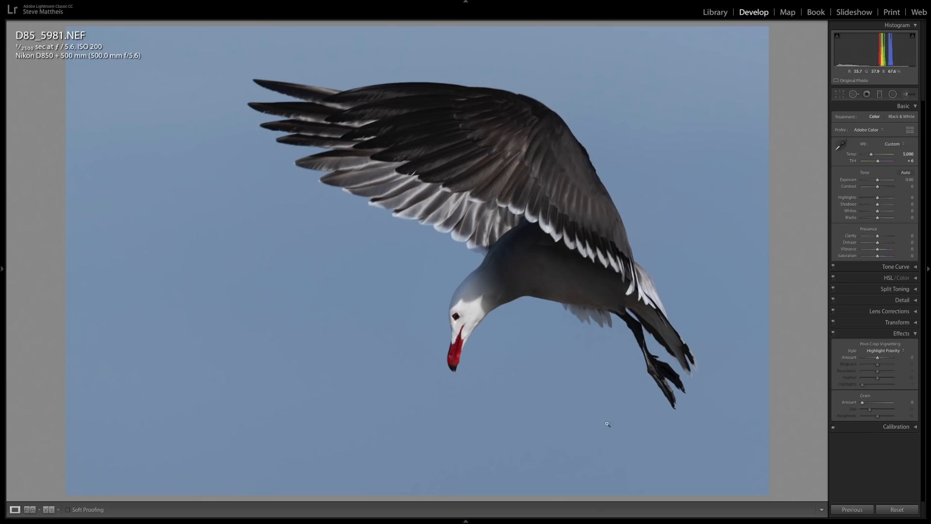
Compare the Adobe Color and Adobe Landscape profiles on the hovering gull photo and apply Adobe Landscape
left_click(870, 131)
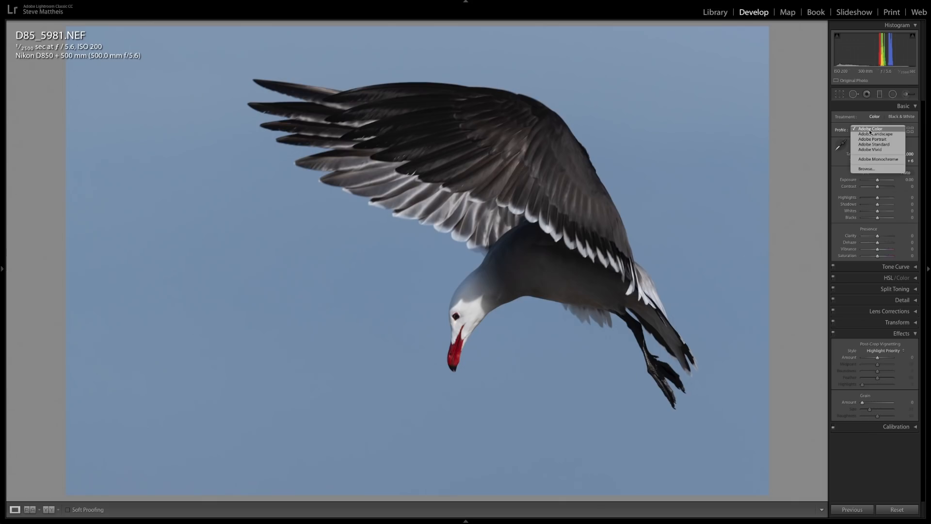
left_click(870, 135)
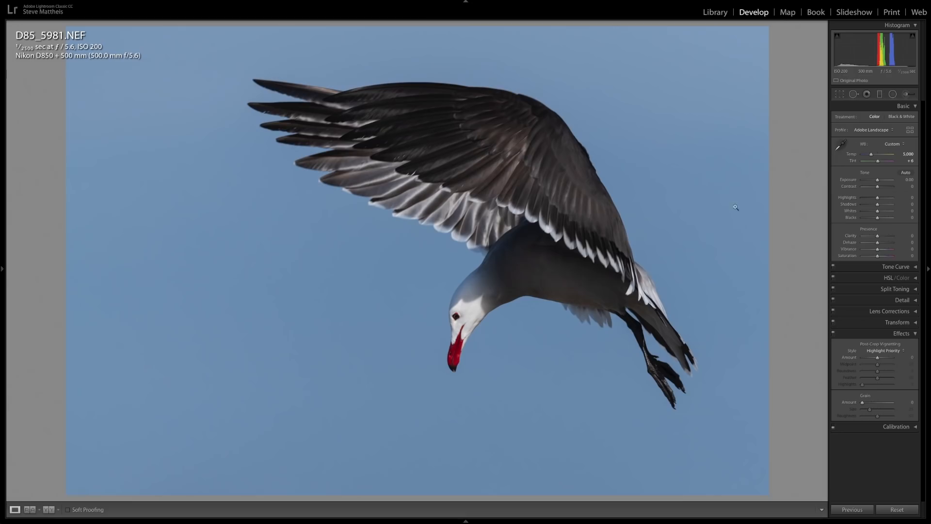
left_click(876, 130)
left_click(877, 124)
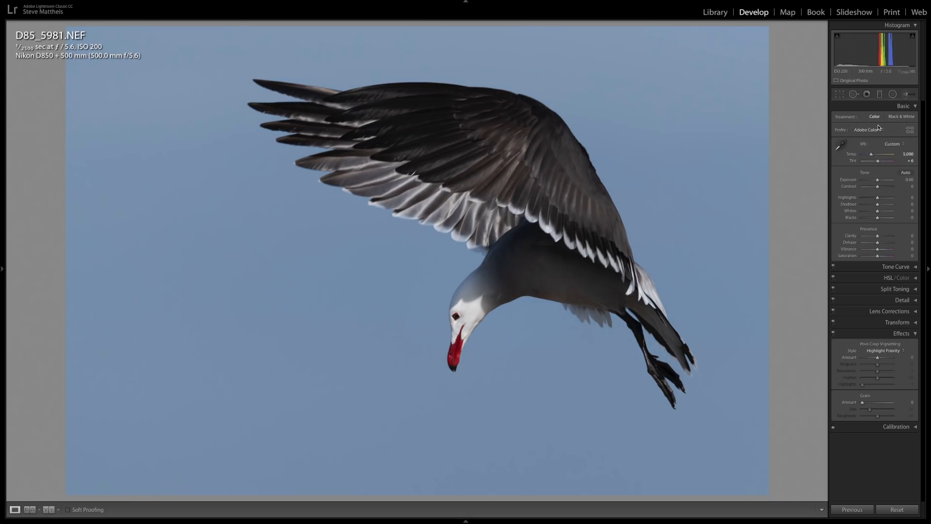
left_click(877, 131)
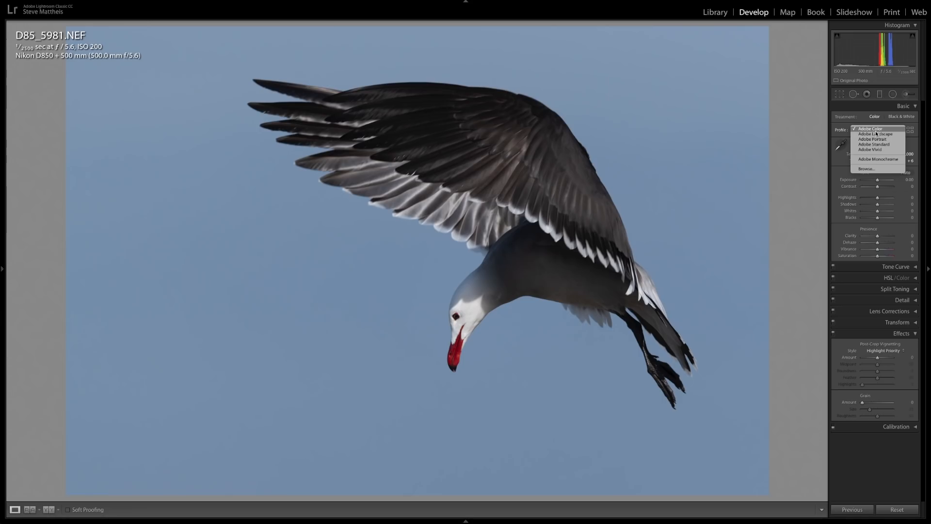
left_click(876, 135)
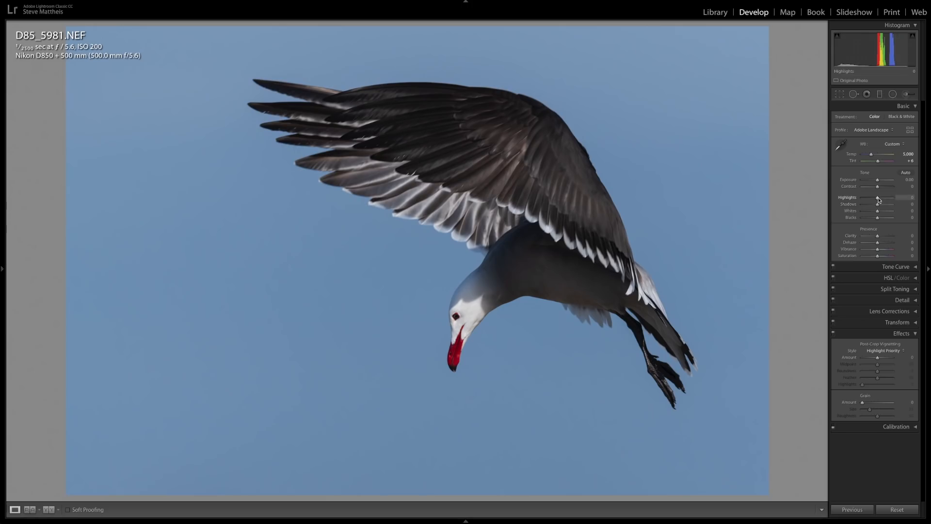
Raise the hovering gull photo's Highlights to about +43, and try a negative Clarity before resetting it to 0
left_click_drag(878, 200, 881, 201)
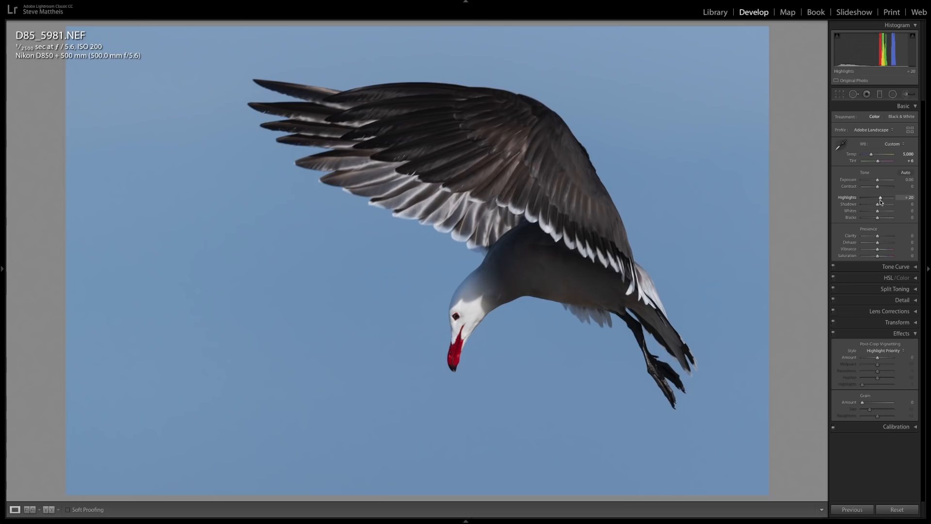
left_click_drag(881, 202, 884, 202)
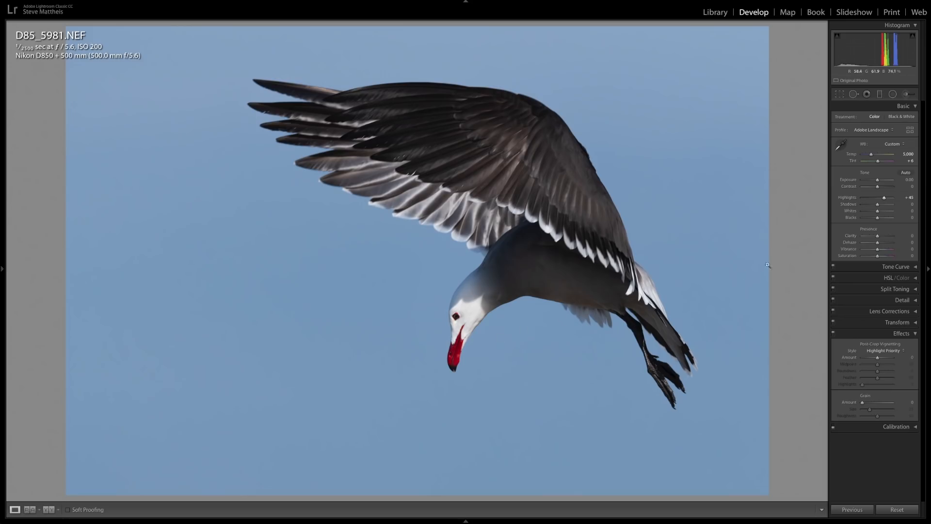
mouse_move(878, 237)
left_mouse_down()
mouse_move(895, 239)
mouse_move(874, 243)
left_mouse_up()
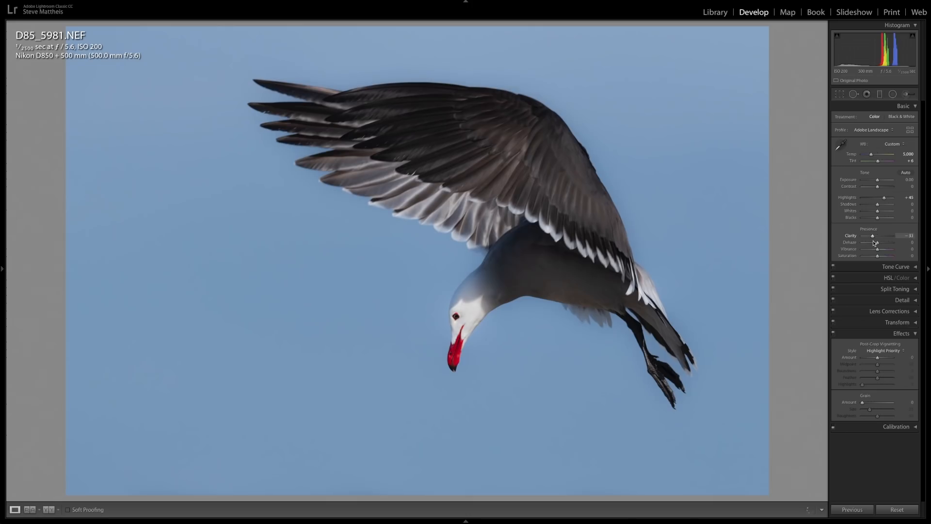
double_click(847, 237)
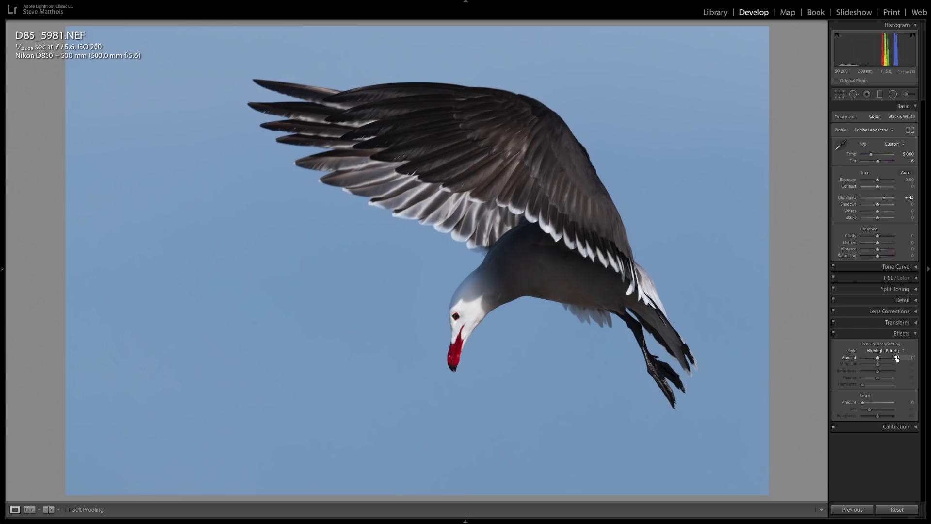
Add a faint dark post-crop vignette with an Amount of -5 and raise Shadows to +46 on the hovering gull photo
key("Down")
key("Down")
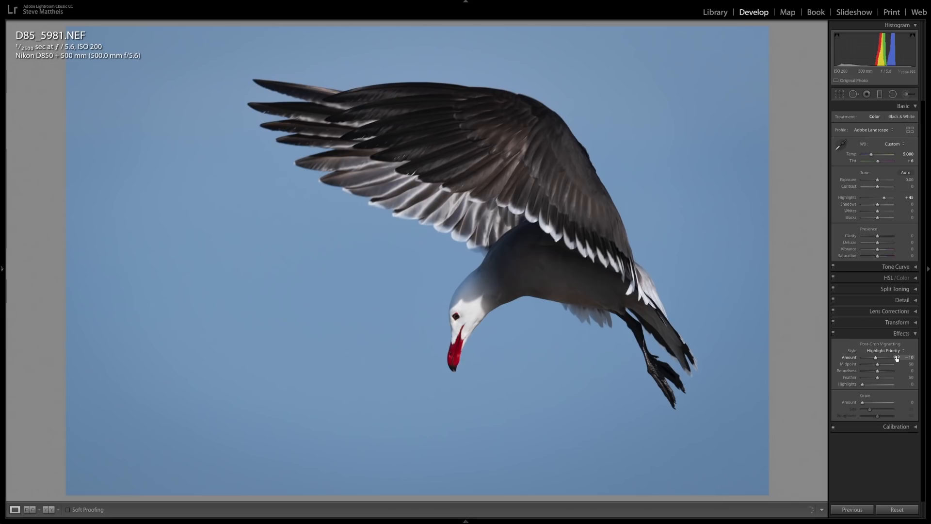
key("Up")
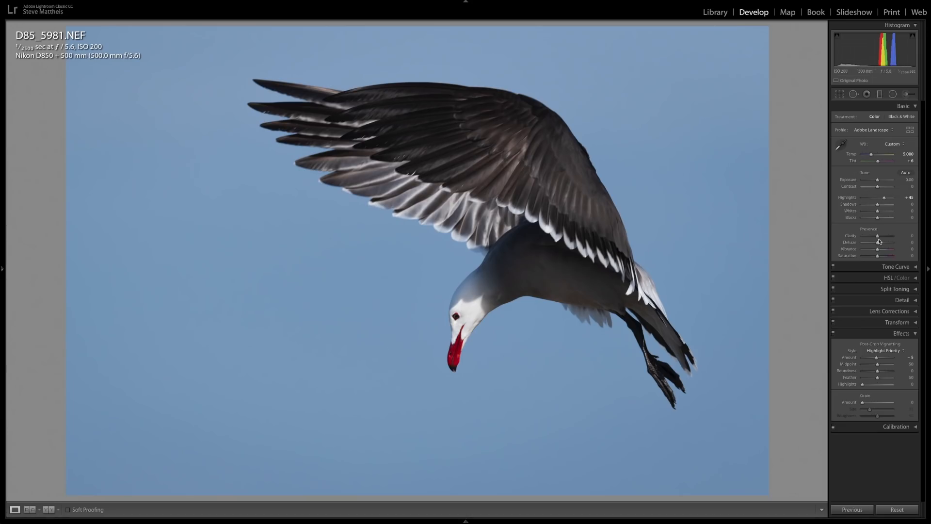
left_click_drag(878, 205, 884, 210)
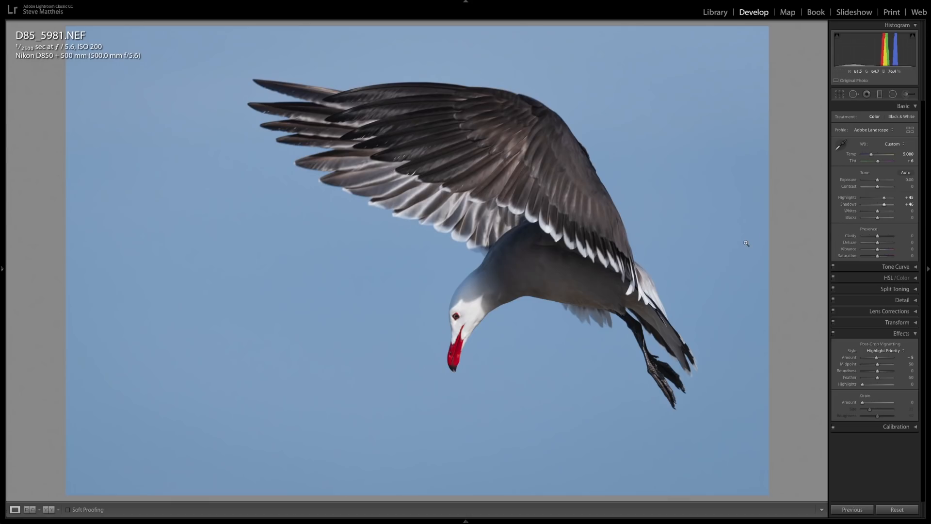
Open the next photo of the gull banking over surf, check its head up close, and straighten the horizon to an angle of -3.36
key("Right")
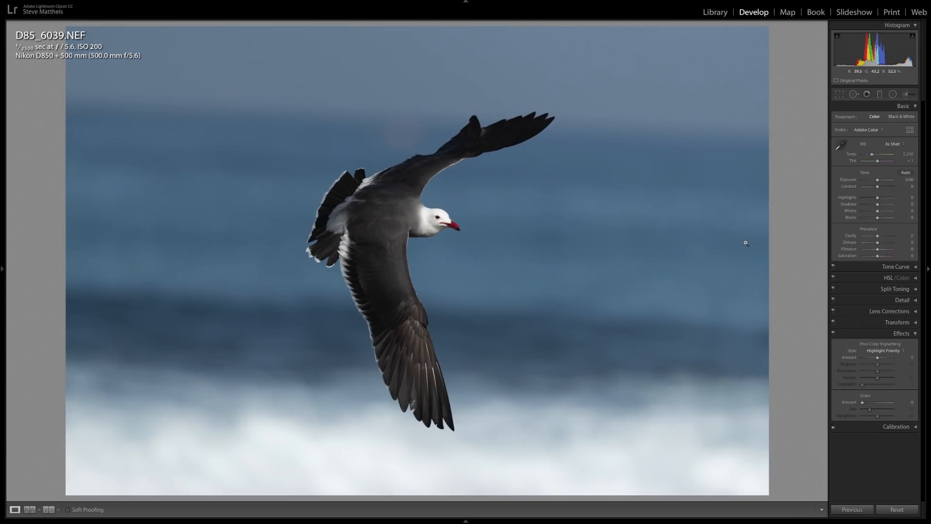
left_click(439, 215)
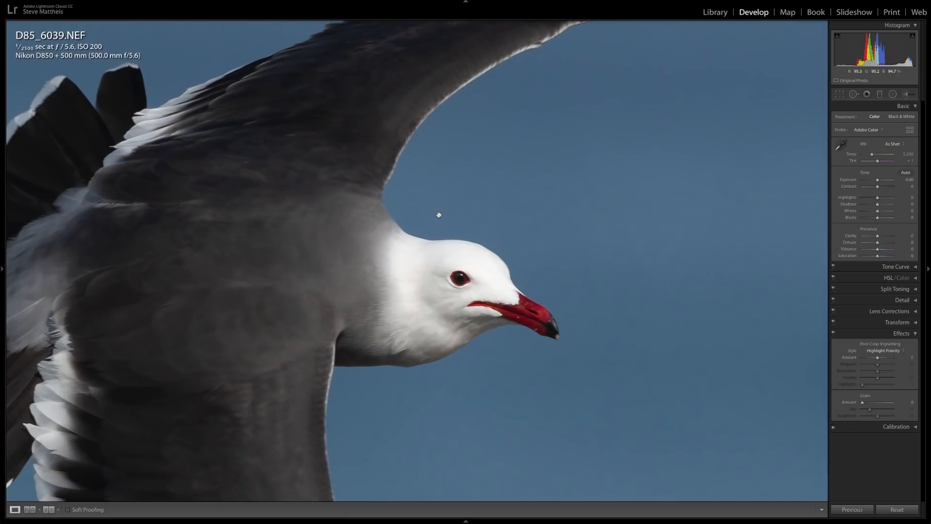
left_click(507, 301)
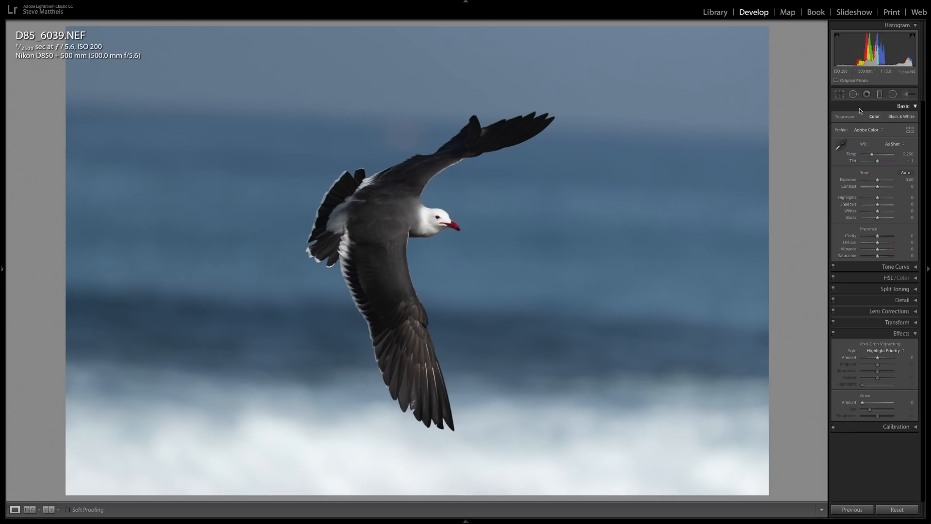
left_click(838, 96)
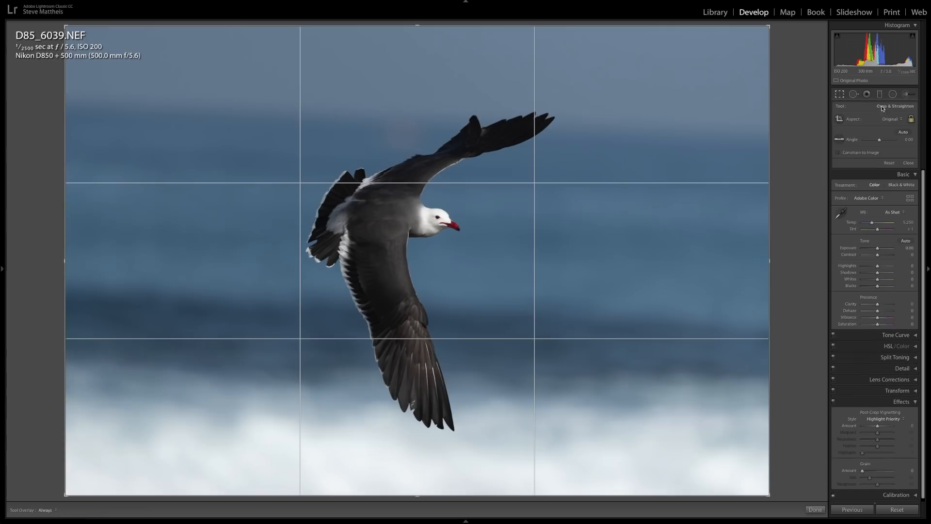
left_click(840, 140)
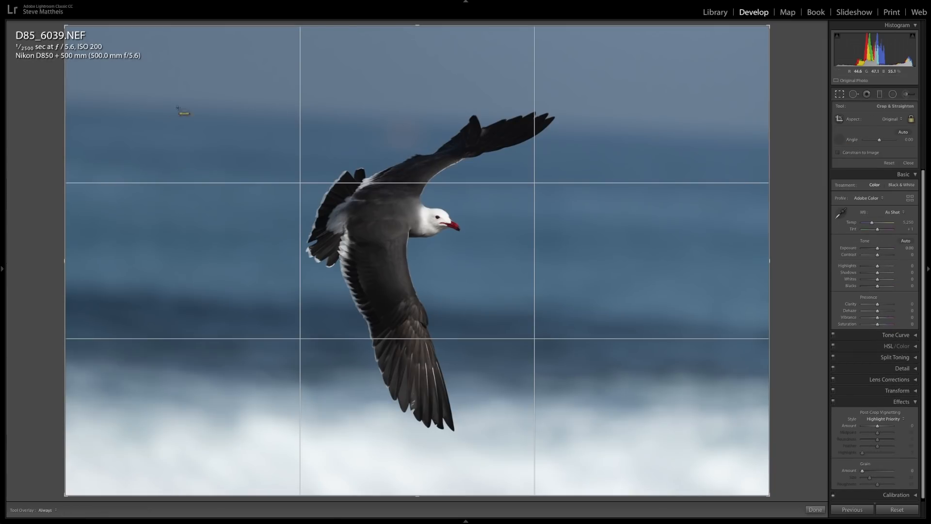
left_click_drag(128, 105, 329, 101)
left_click_drag(705, 123, 755, 143)
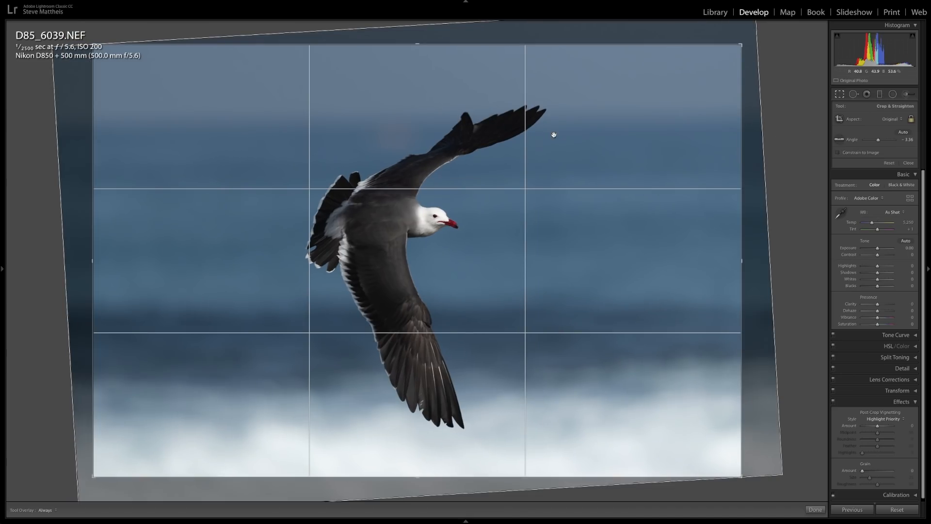
Crop the banking gull photo tighter, placing the bird left of centre with open space in front of its beak
left_click_drag(510, 156, 495, 156)
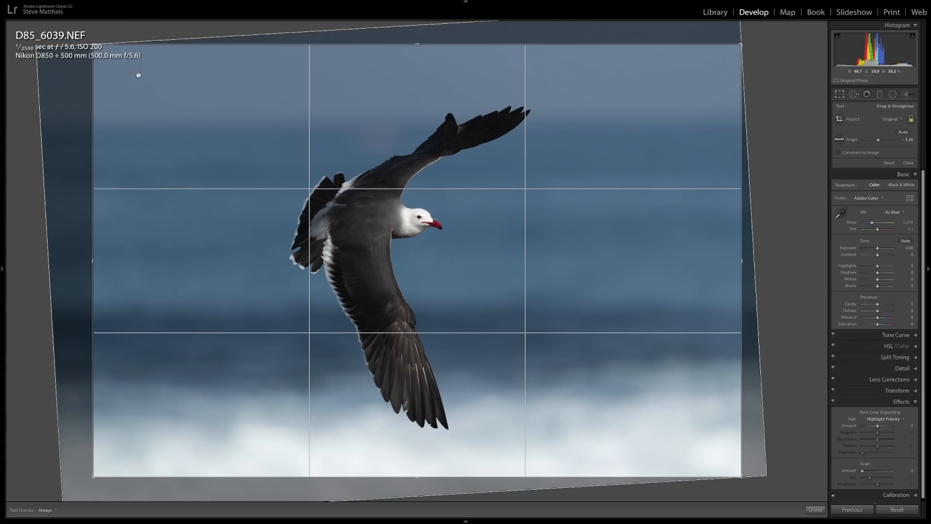
left_click_drag(93, 45, 138, 76)
left_click_drag(292, 158, 288, 169)
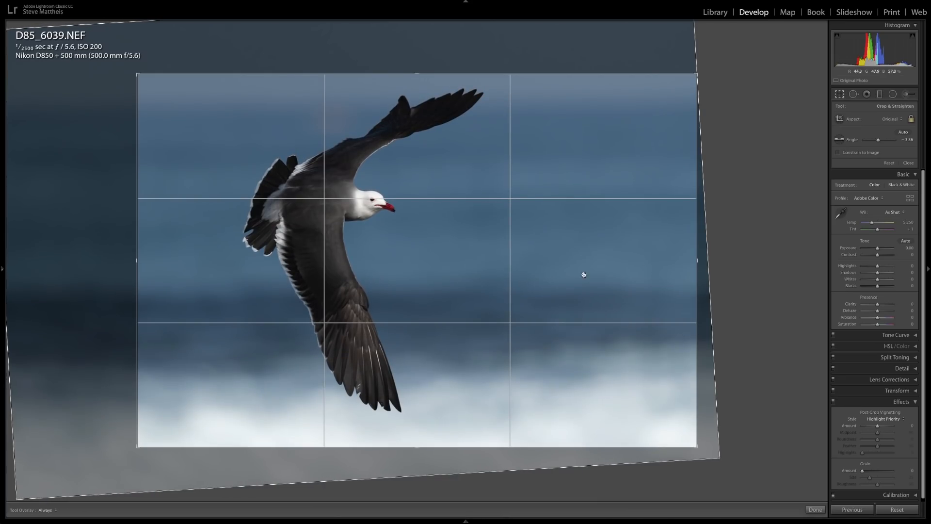
left_click(838, 95)
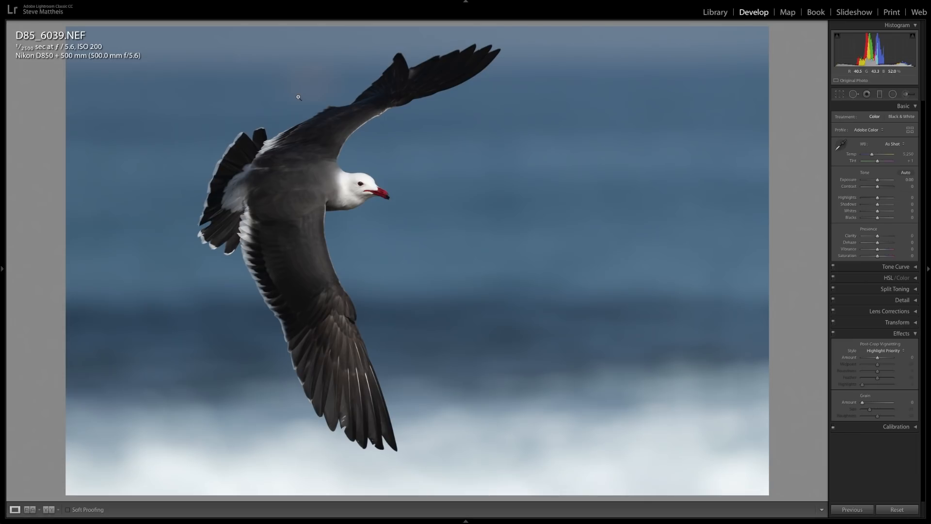
Apply the Adobe Landscape profile to the banking gull photo and raise its Shadows to +50
left_click(866, 132)
left_click(868, 134)
left_click(883, 204)
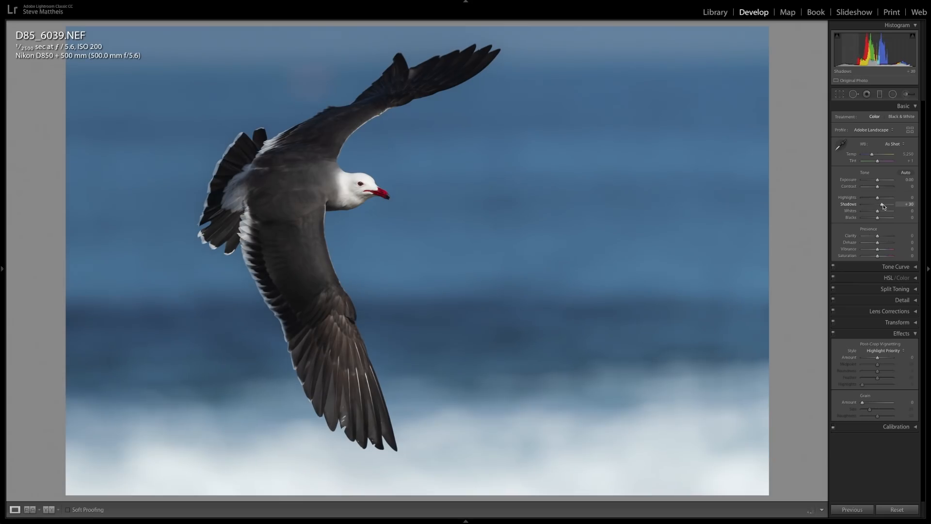
key("Up")
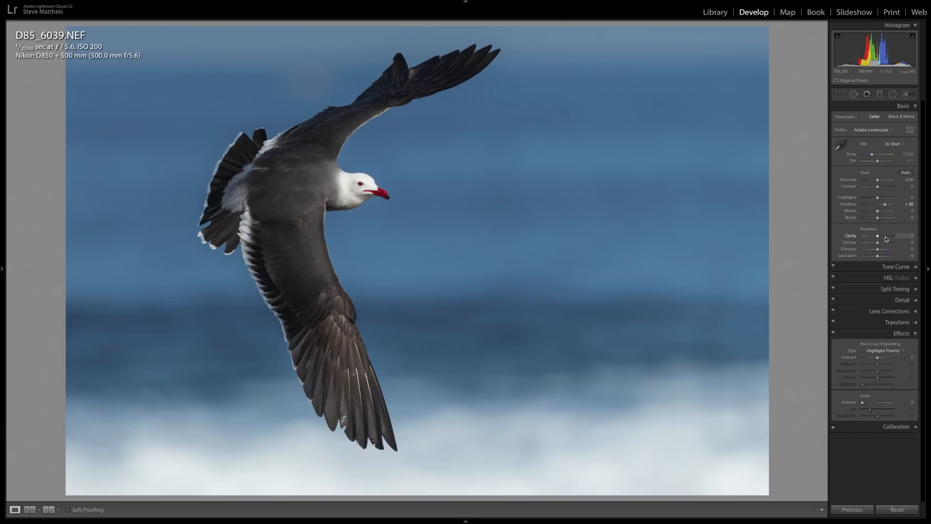
Compare the extreme Clarity settings of +100 and -100 on the banking gull photo and return Clarity to 0
key("Down")
key("Down")
key("Down")
key("Down")
key("Up")
key("Up")
key("Up")
key("Up")
key("Up")
key("Up")
key("Up")
key("Up")
key("Up")
key("Up")
key("Up")
key("Up")
key("Up")
key("Up")
key("Up")
key("Up")
key("Up")
key("Up")
key("Up")
key("Up")
key("Up")
key("Up")
key("Up")
key("Up")
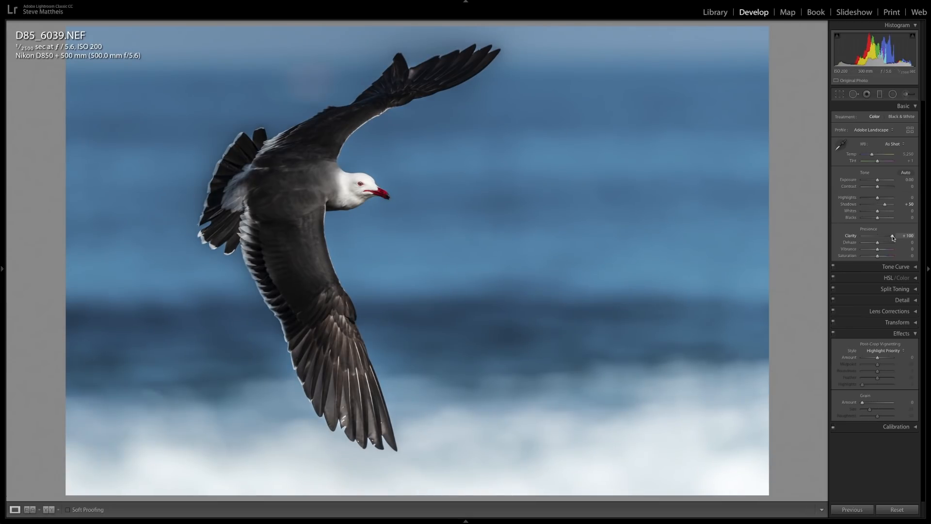
left_click_drag(893, 238, 842, 244)
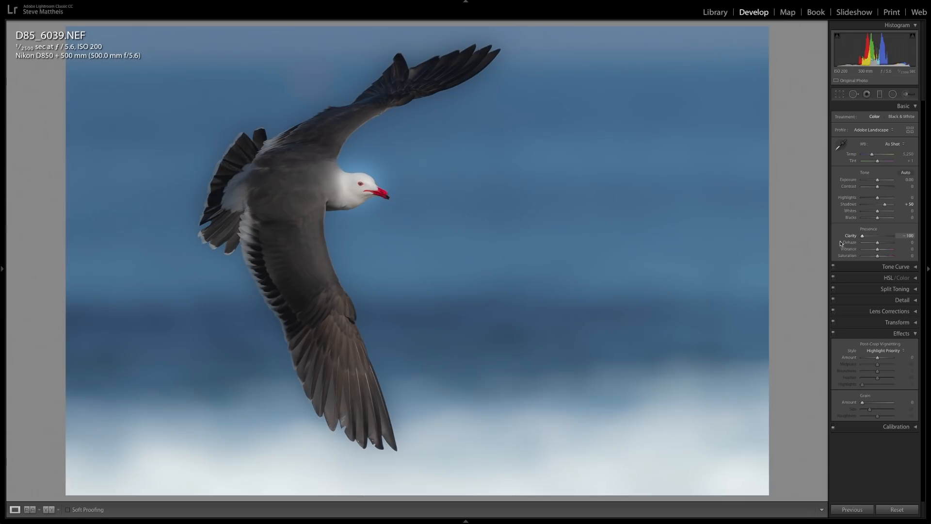
left_click_drag(841, 243, 874, 246)
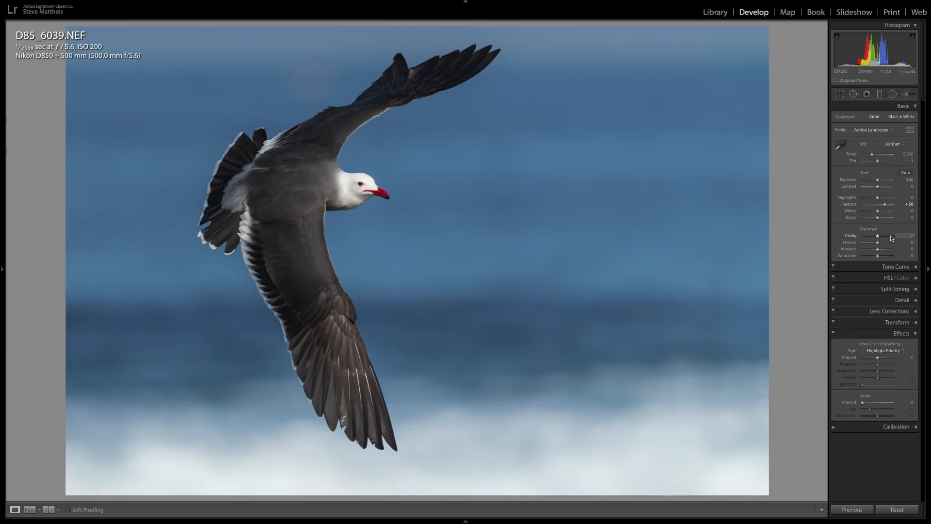
Lower the banking gull photo's Clarity slightly and move on to the next photo, showing a white bird's yellow feet
key("Down")
key("Down")
key("Right")
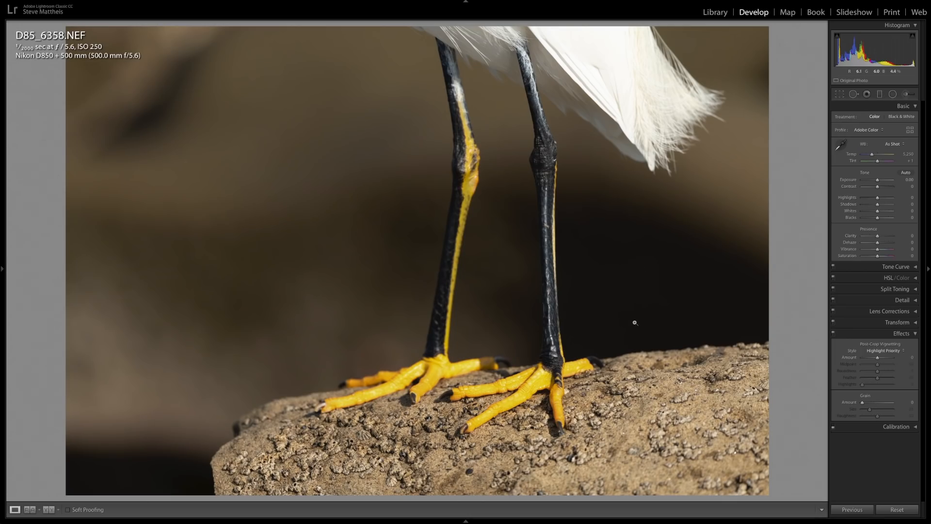
Inspect the detail of the bird's yellow feet and black legs at close magnification, then return to the full photo
left_click(543, 371)
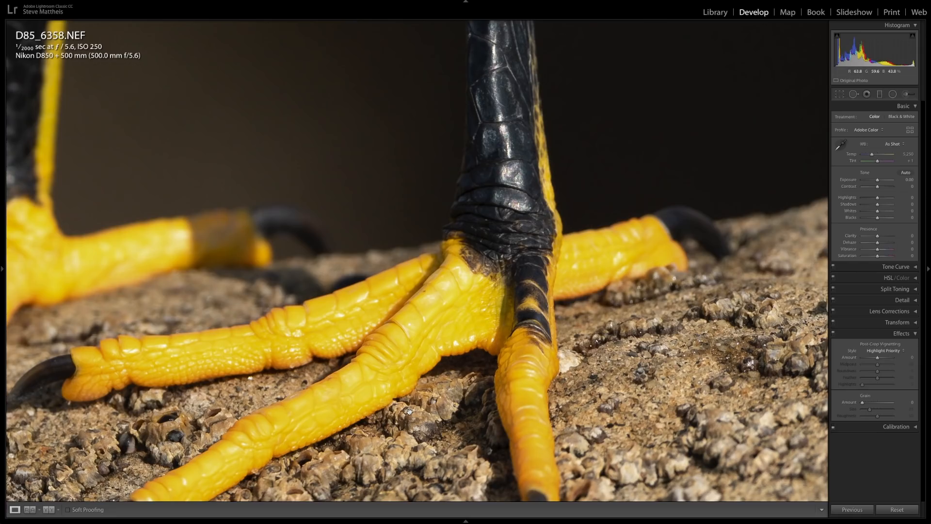
left_click_drag(409, 411, 469, 385)
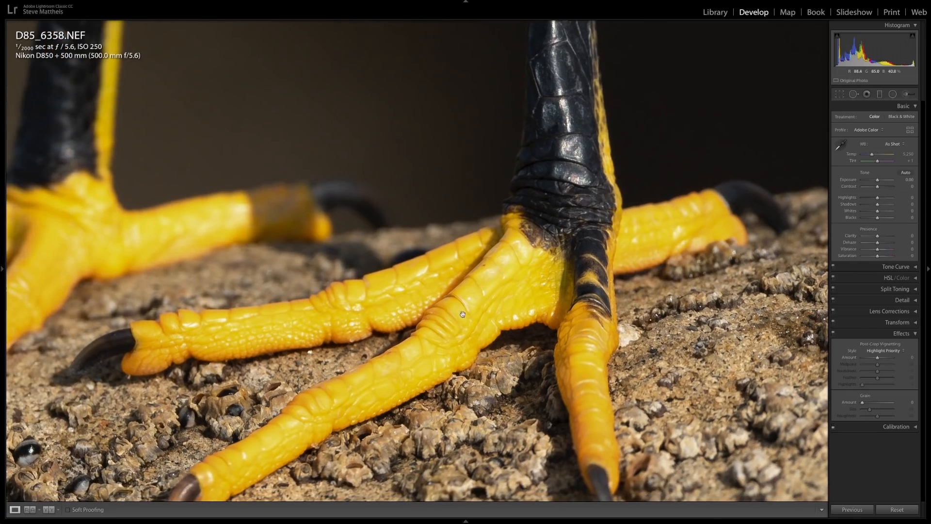
scroll(556, 201, "up", 5)
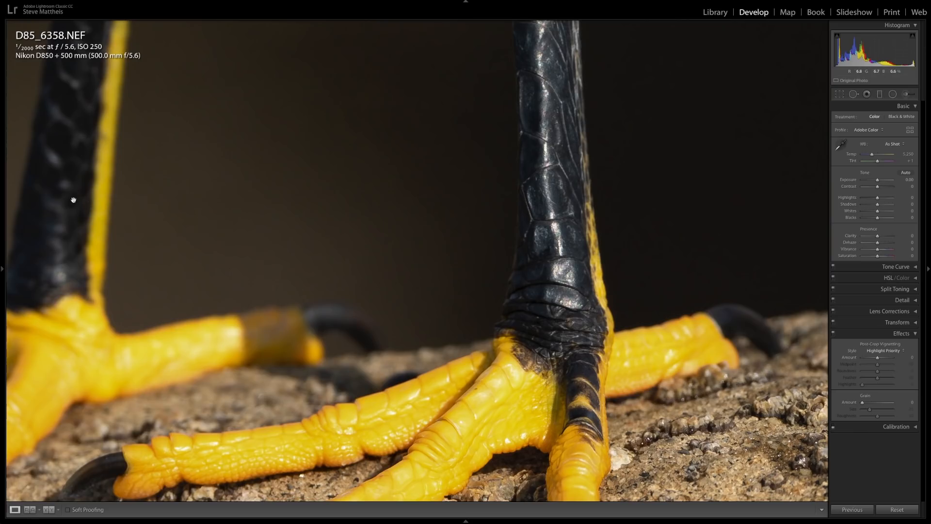
left_click(532, 266)
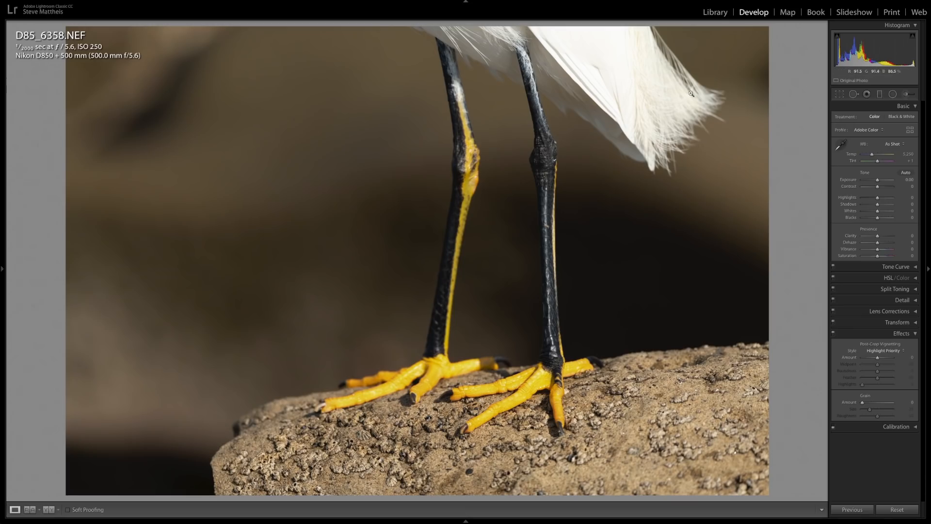
Crop the yellow-feet photo to the 4 x 5 / 8 x 10 ratio, trimming empty background beside the rock and keeping all the tail feathers
left_click(843, 94)
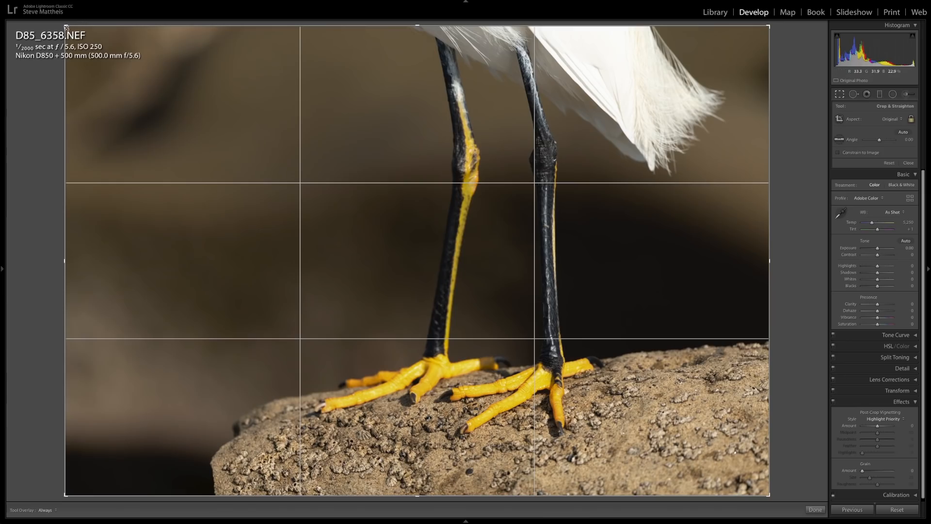
left_click_drag(65, 26, 98, 62)
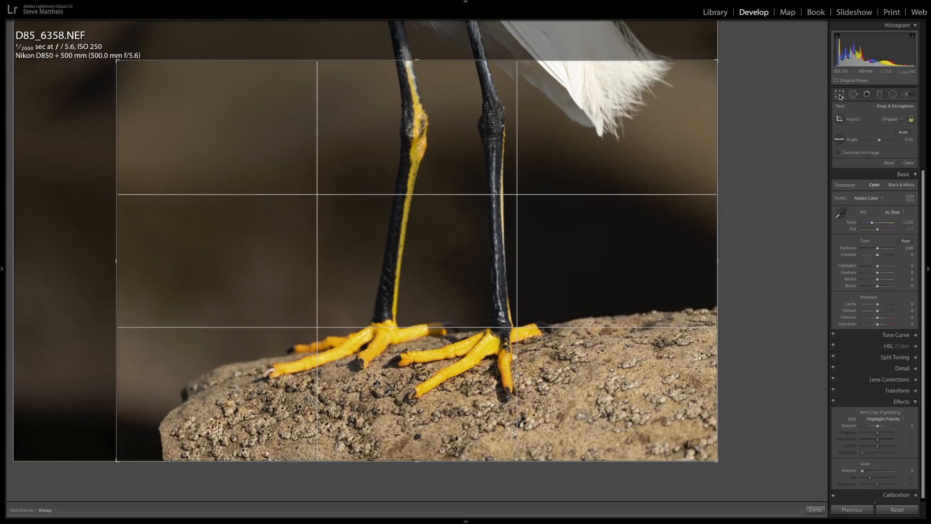
left_click(889, 163)
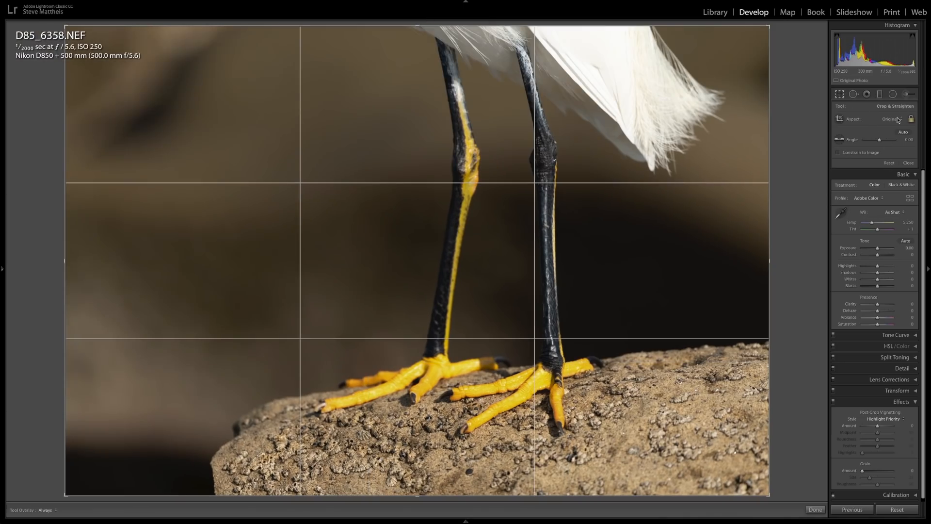
left_click(898, 119)
left_click(875, 135)
left_click_drag(529, 173, 451, 168)
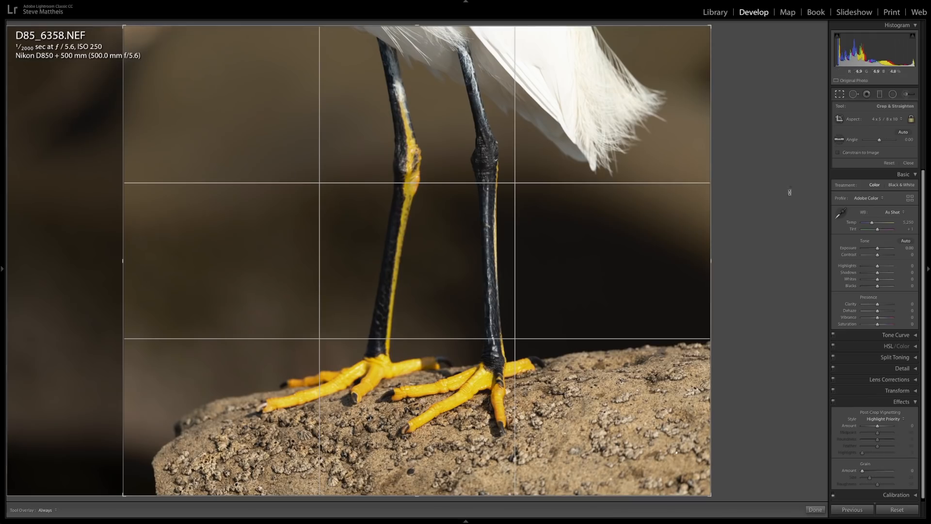
Try a 1 x 1 crop around the legs and an upright 4 x 5 / 8 x 10 crop, then restore the landscape 4 x 5 crop
left_click(890, 118)
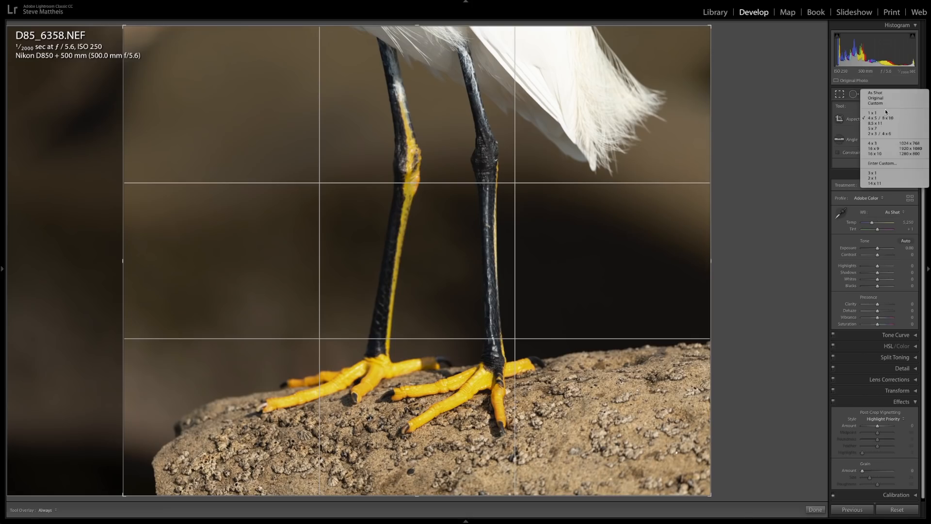
left_click(884, 112)
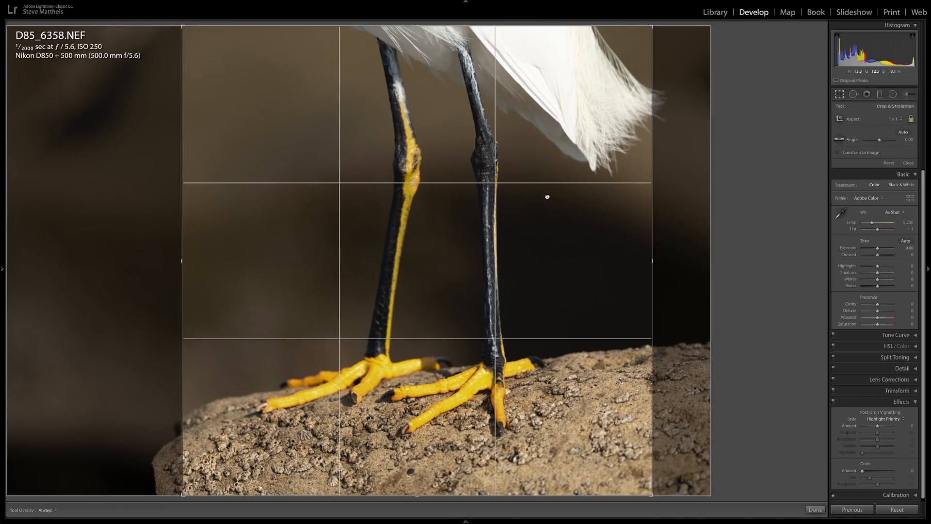
left_click_drag(548, 197, 523, 196)
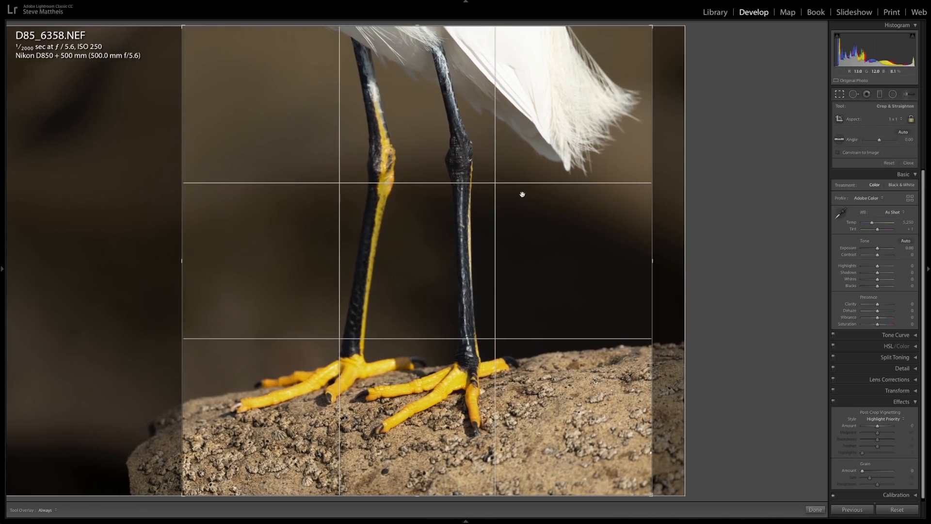
left_click(893, 120)
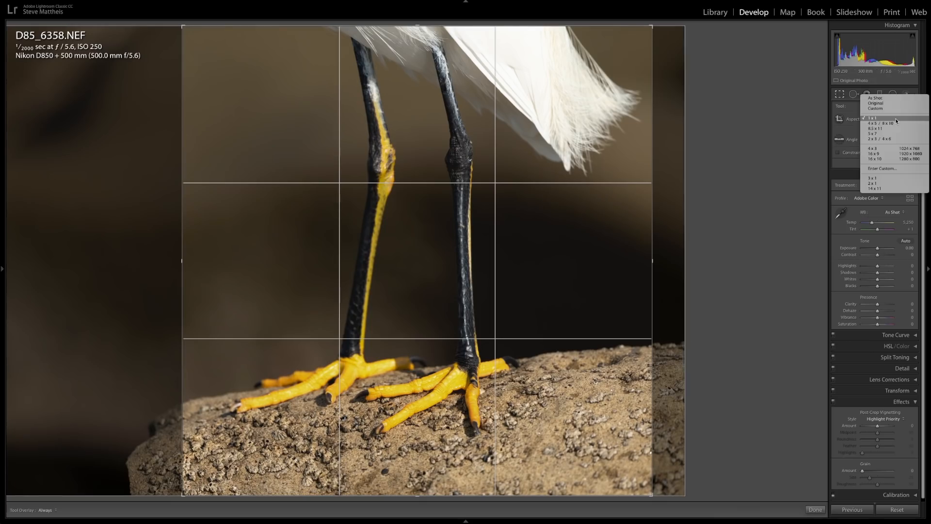
left_click(893, 123)
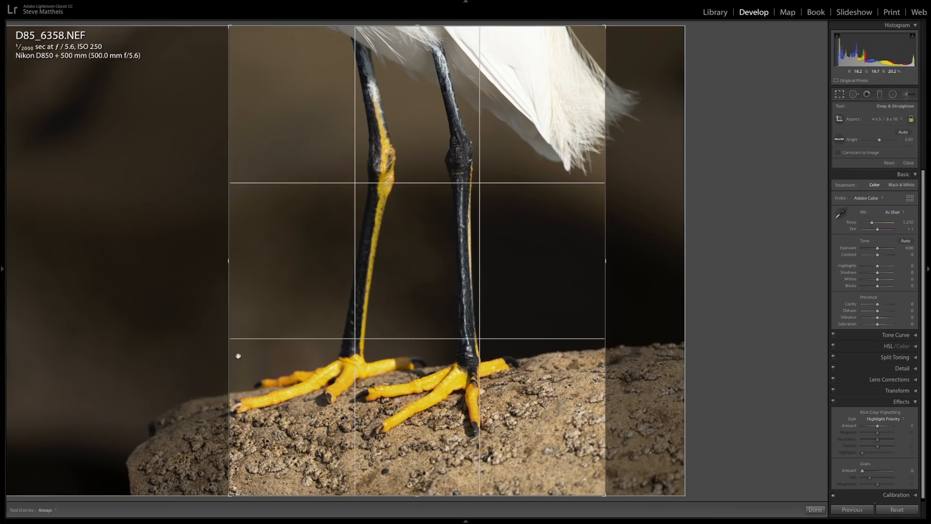
key("x")
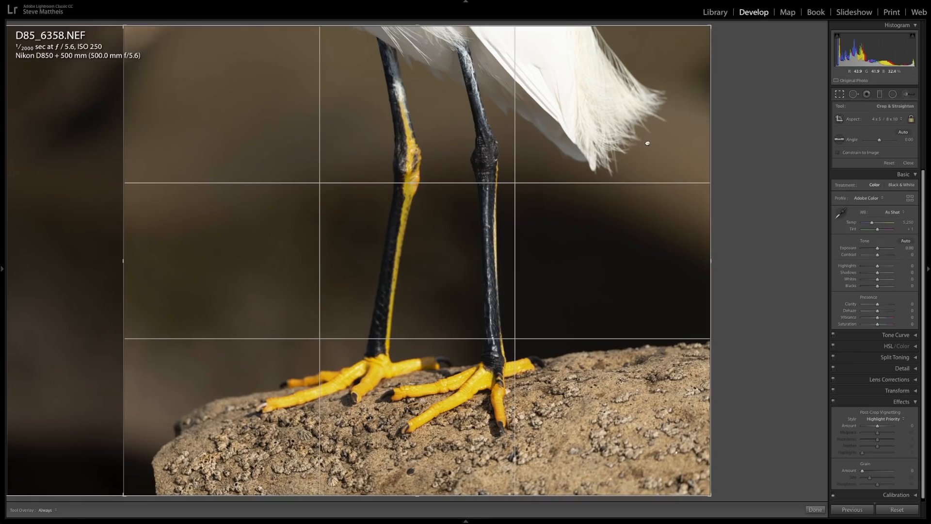
Accept the crop and apply the Adobe Landscape profile to the yellow-feet photo
left_click(839, 94)
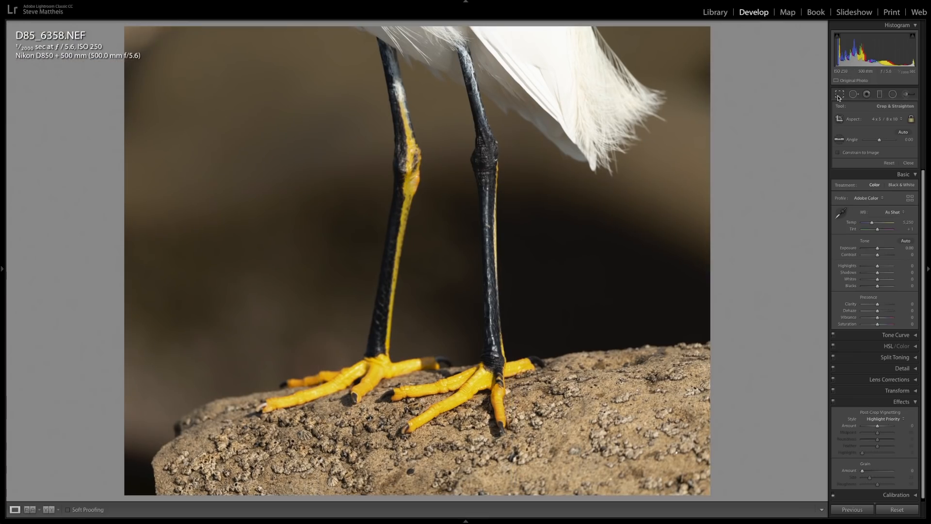
left_click(863, 130)
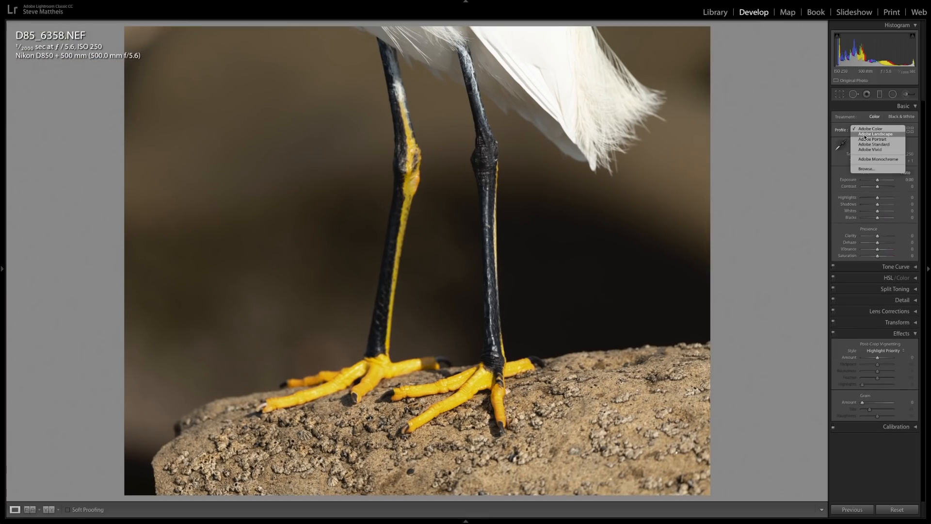
left_click(865, 138)
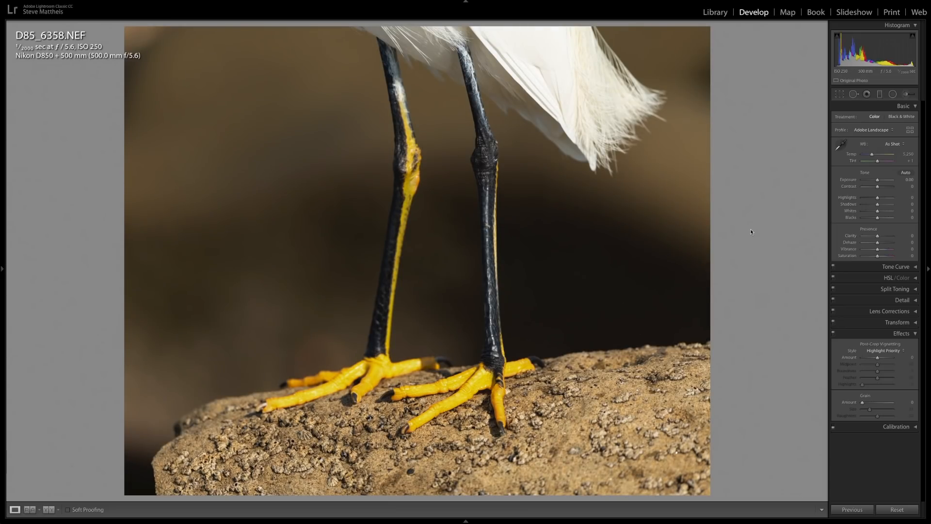
Cool the yellow-feet photo's white balance by lowering Temp to 5,000
key("Down")
key("Down")
key("Down")
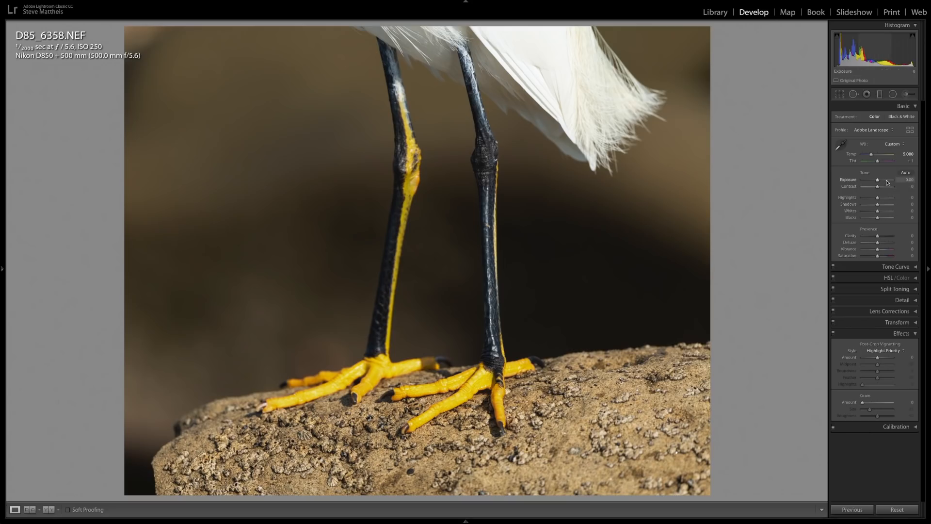
Raise the yellow-feet photo's Exposure to +0.30 and lower its Highlights to -50
key("Up")
key("Up")
key("Up")
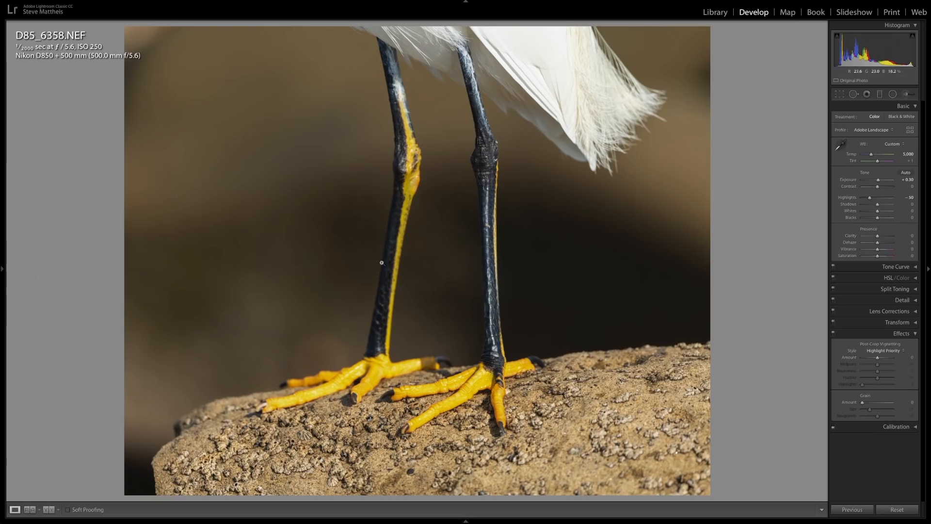
Raise the yellow-feet photo's Clarity to +20 and darken its edges with a post-crop vignette amount of -10
left_click_drag(878, 235, 884, 237)
key("Up")
key("Up")
key("Up")
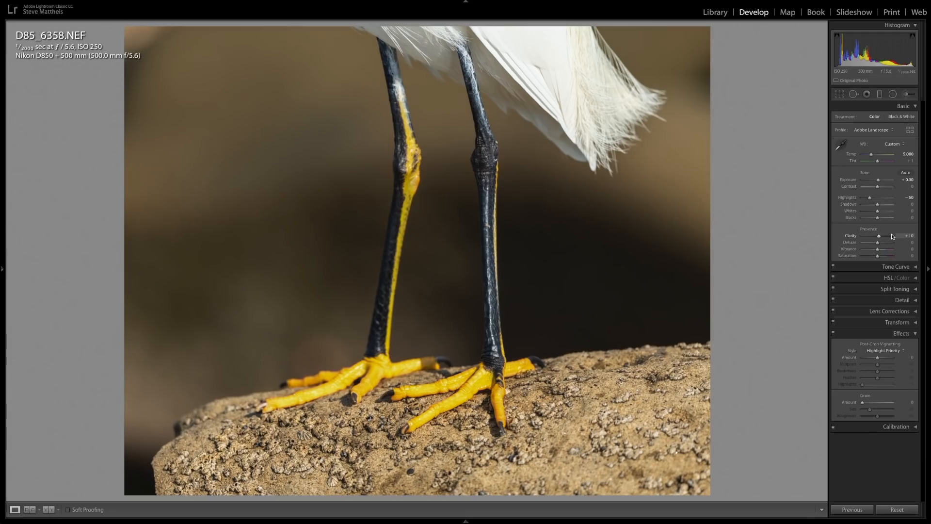
key("Up")
key("Down")
key("Down")
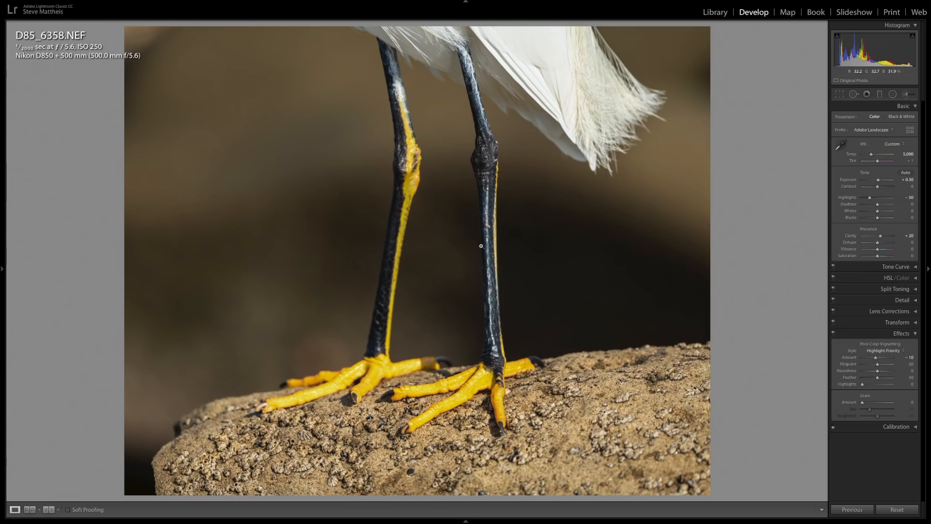
Show all the edited bird photos together in the Library grid and clear the selection
key("g")
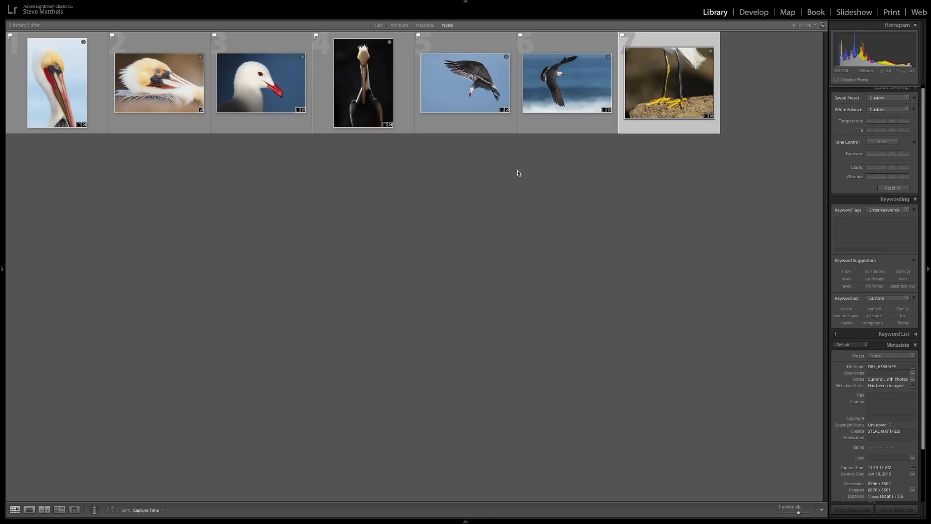
left_click(518, 173)
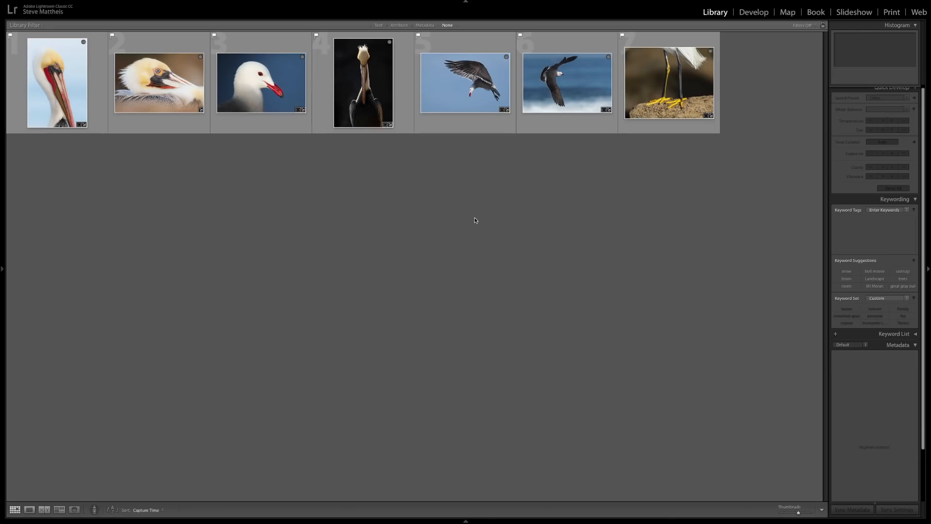